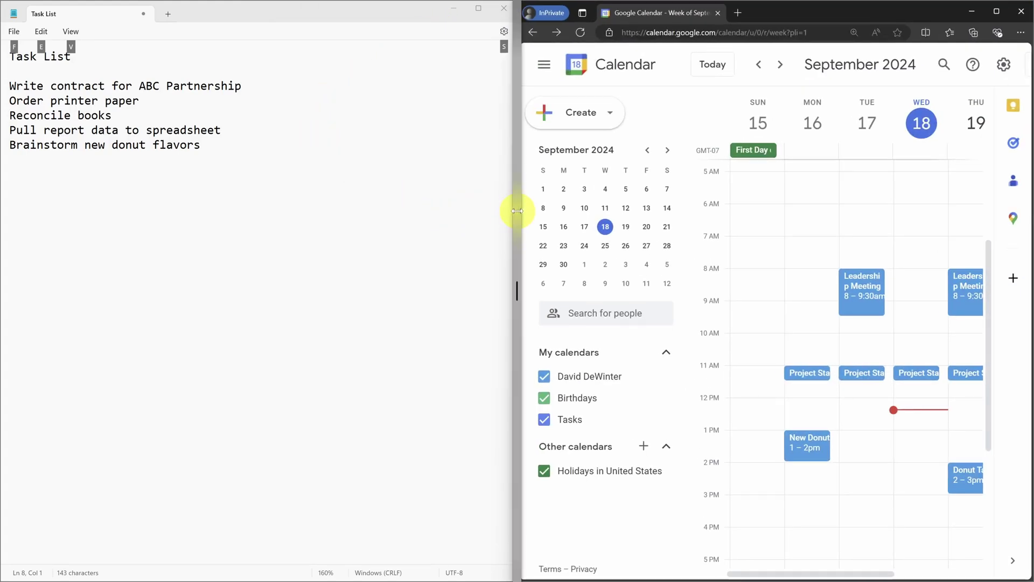
# - Drag the snap divider left so the browser shows the whole calendar week
pyautogui.moveTo(518, 208); pyautogui.dragTo(251, 205)
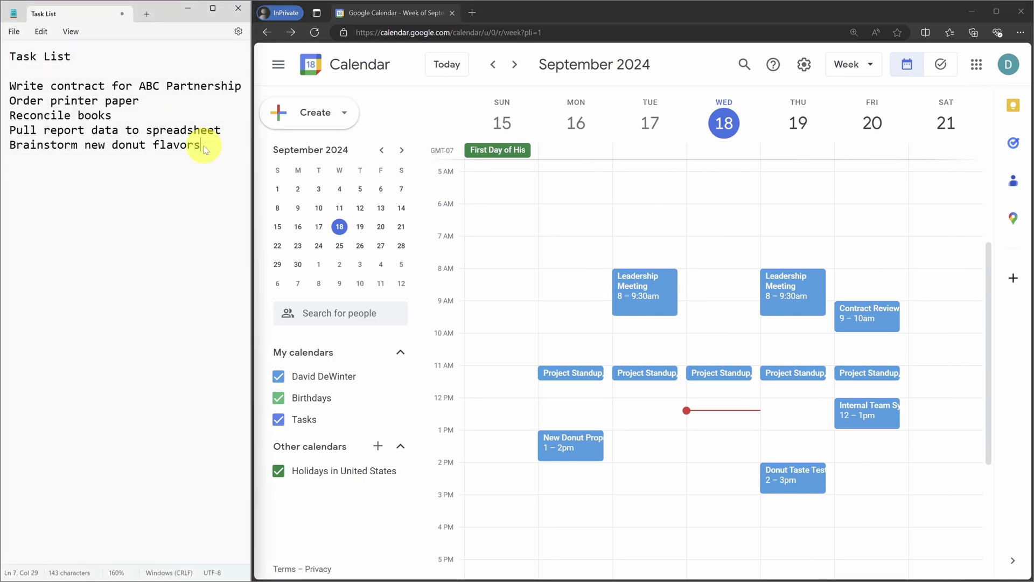
# - Select the Order printer paper line in the Notepad task list for copying
pyautogui.moveTo(204, 149); pyautogui.dragTo(11, 91)
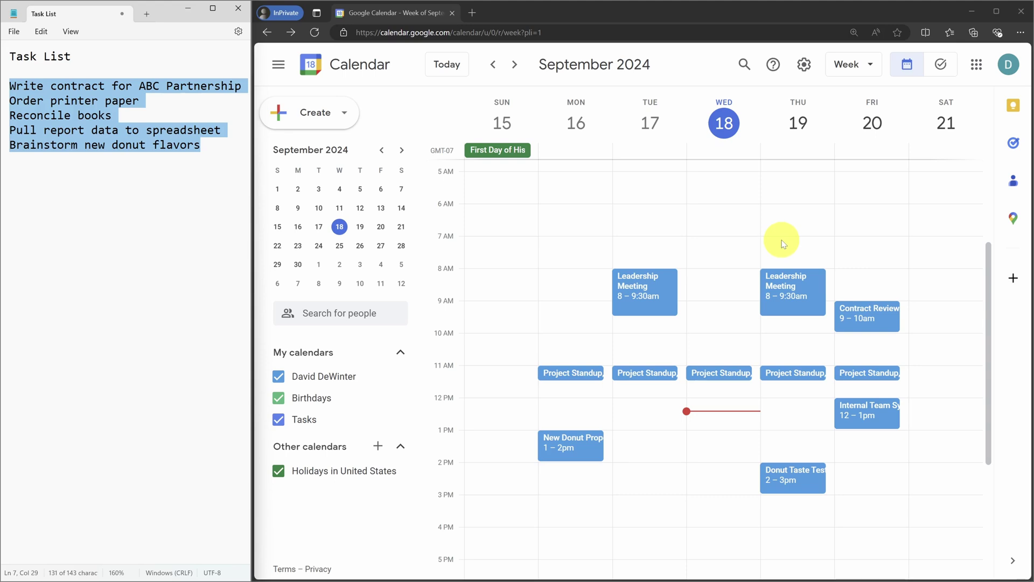
pyautogui.moveTo(140, 101); pyautogui.dragTo(4, 101)
pyautogui.hotkey('ctrl', 'c')
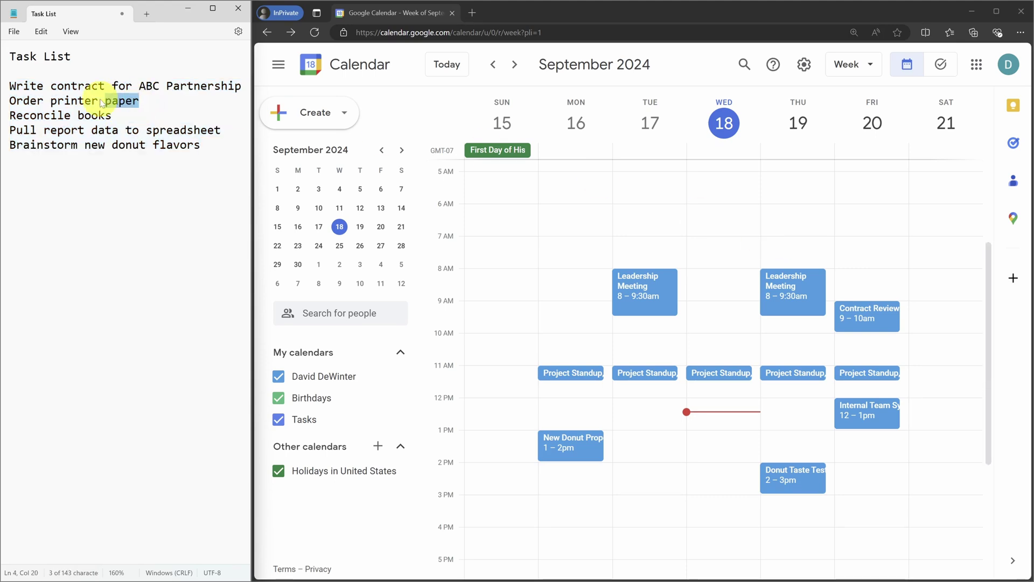
# - Add a Thursday event titled Order printer paper from 7 to 7:30am
pyautogui.click(788, 243)
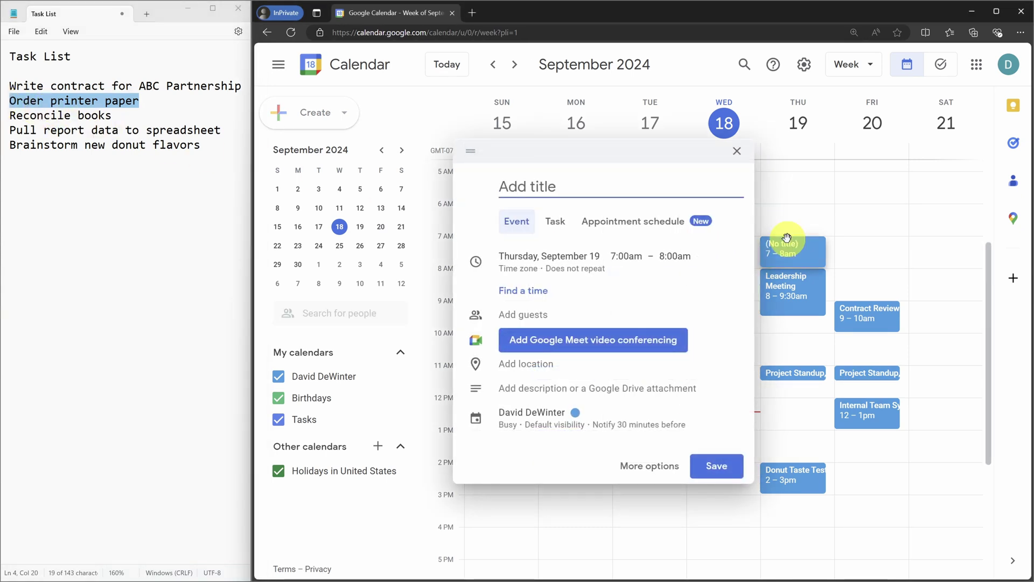
pyautogui.hotkey('ctrl', 'v')
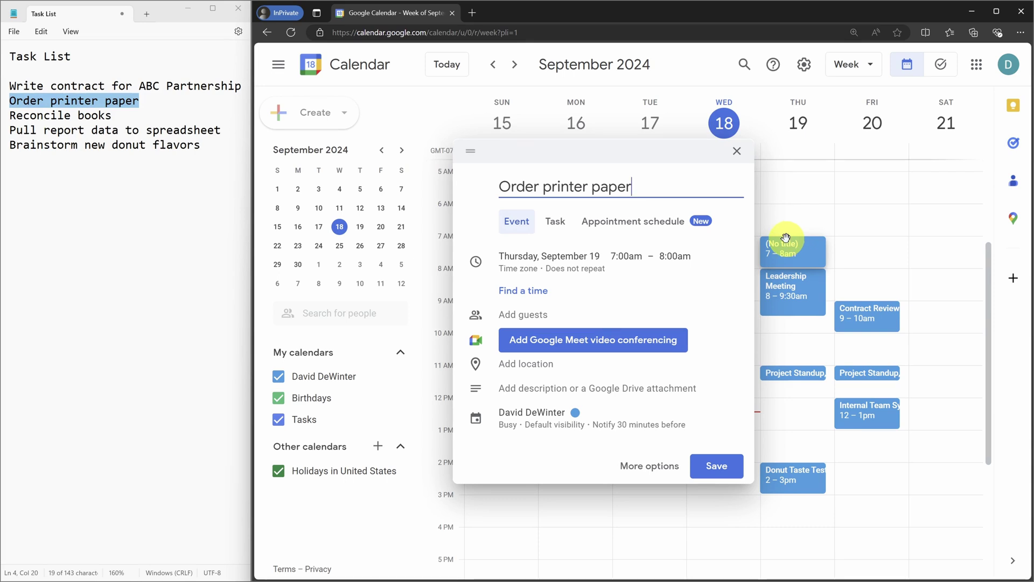
pyautogui.click(672, 259)
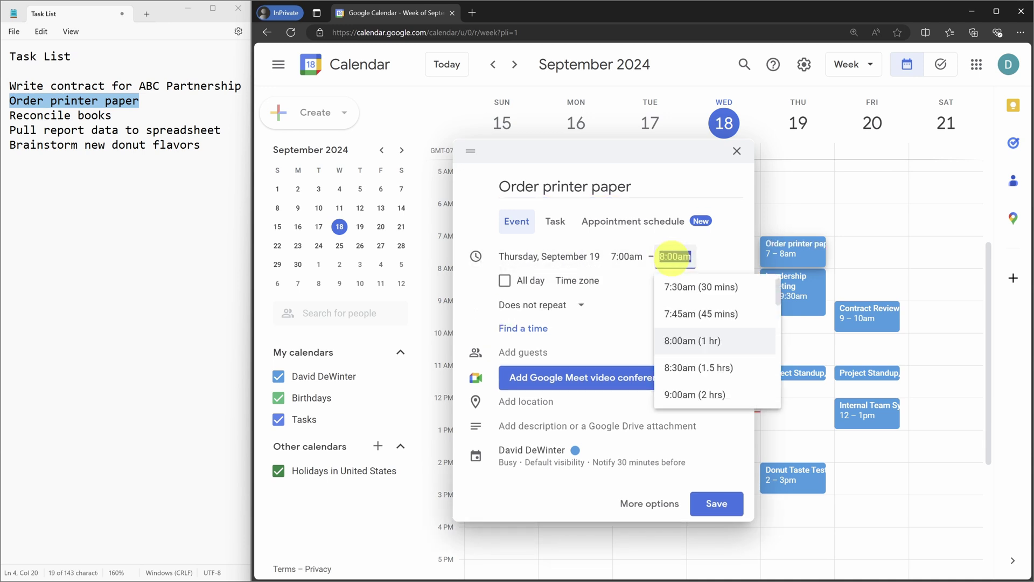
pyautogui.click(679, 287)
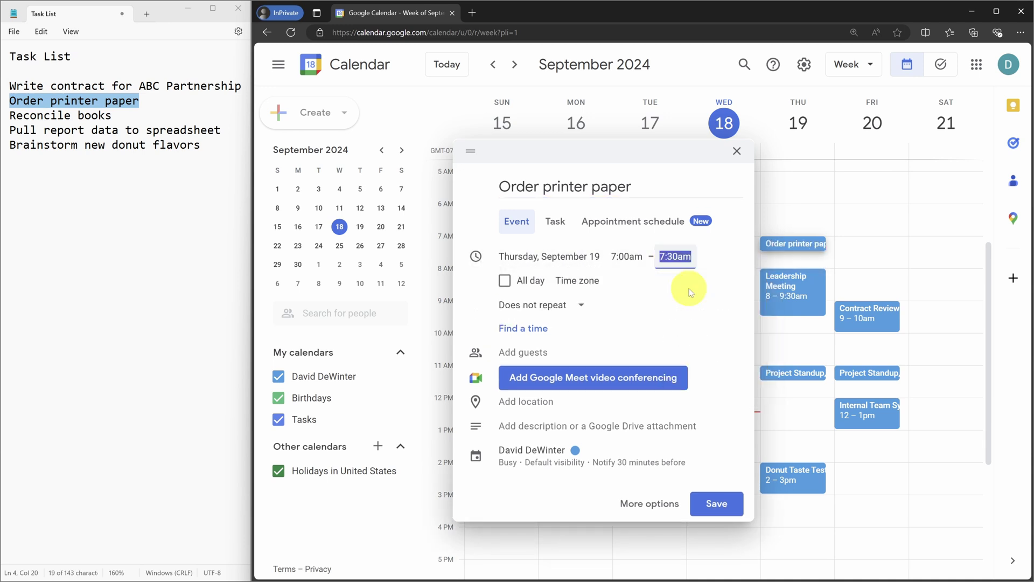
pyautogui.click(712, 501)
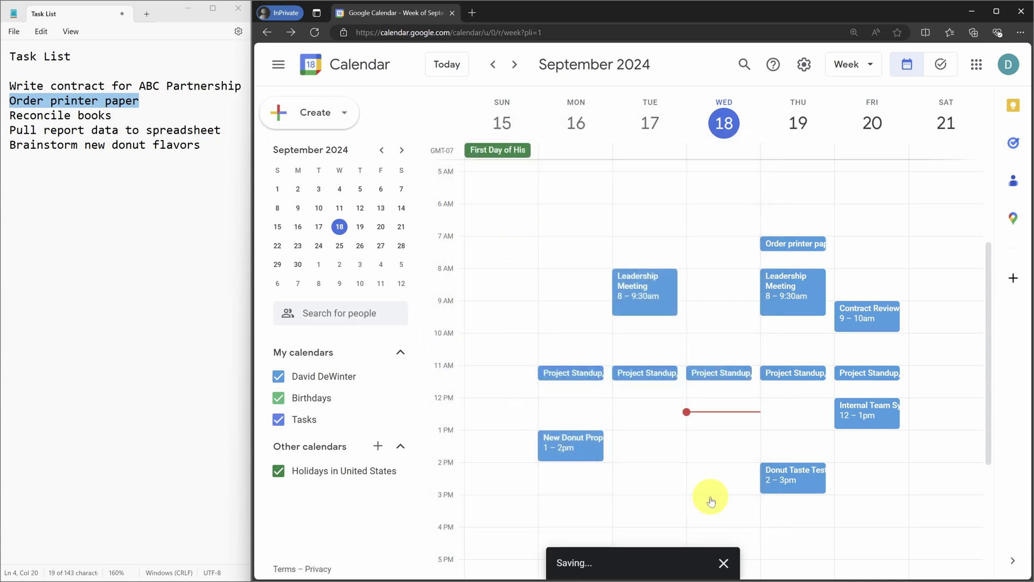
# - Add a Thursday Bookkeeping event from 7:30 to 8am
pyautogui.click(780, 260)
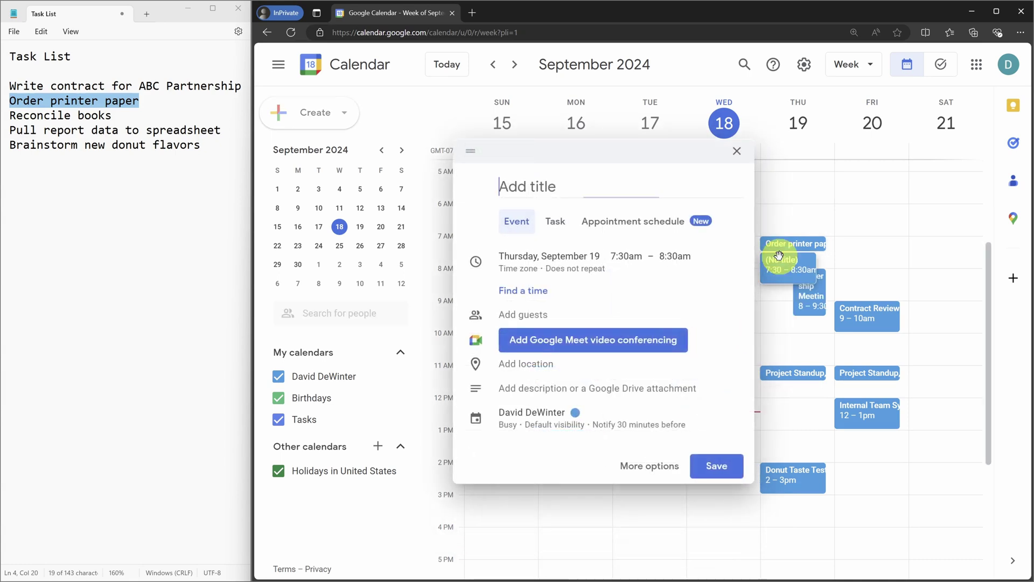
pyautogui.write('Bo')
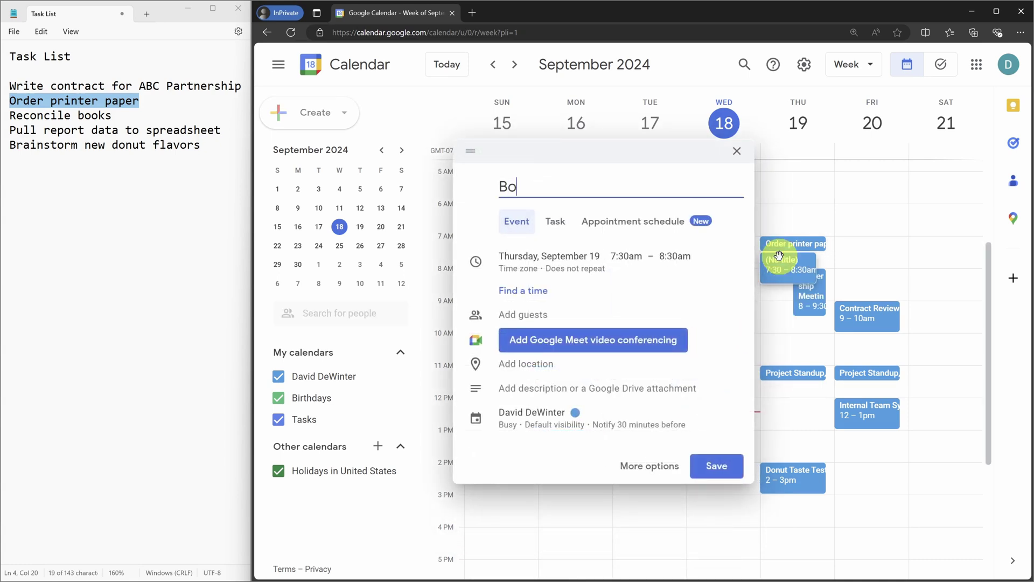
pyautogui.write('okkeeping')
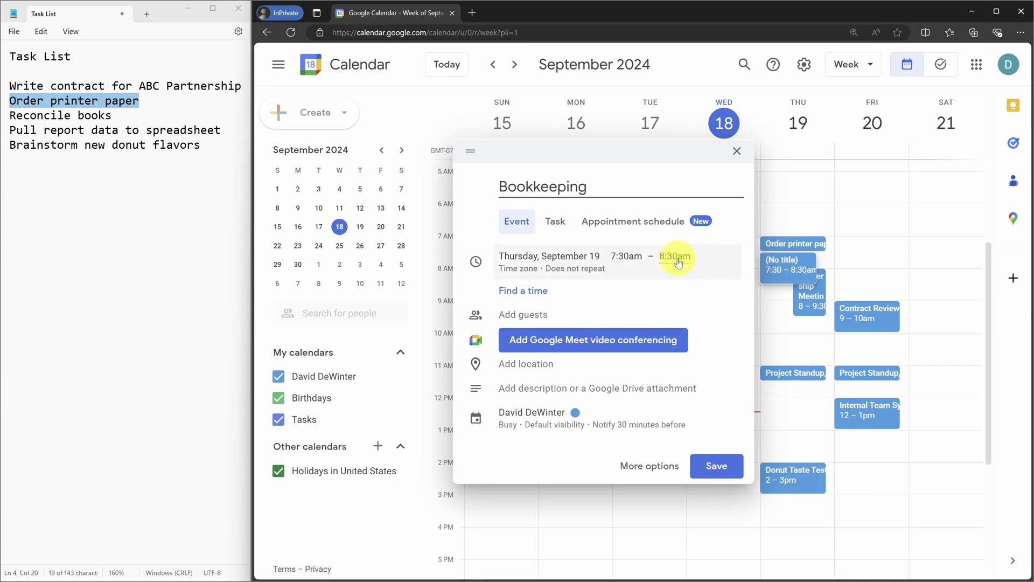
pyautogui.click(675, 256)
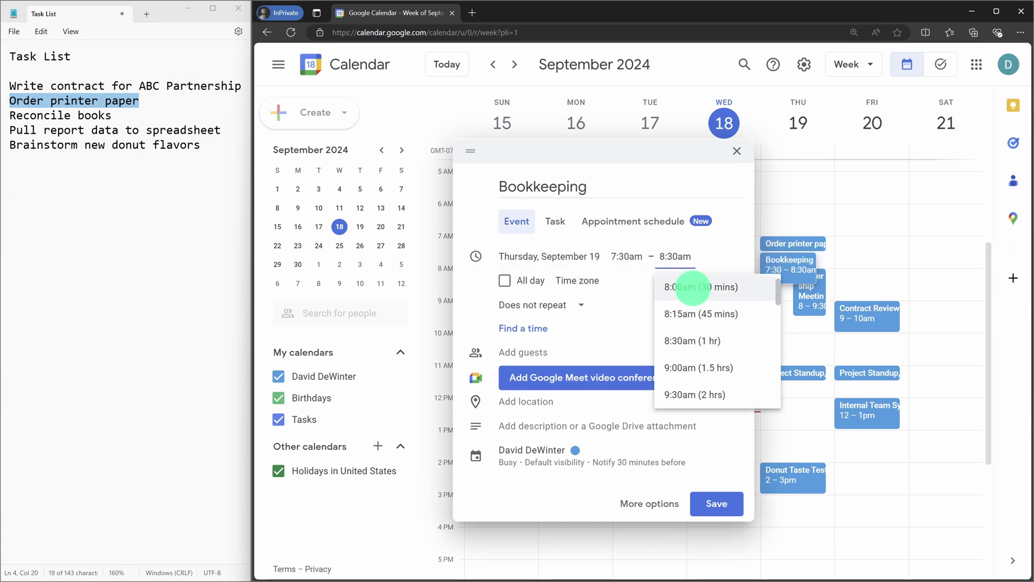
pyautogui.click(682, 288)
pyautogui.click(714, 503)
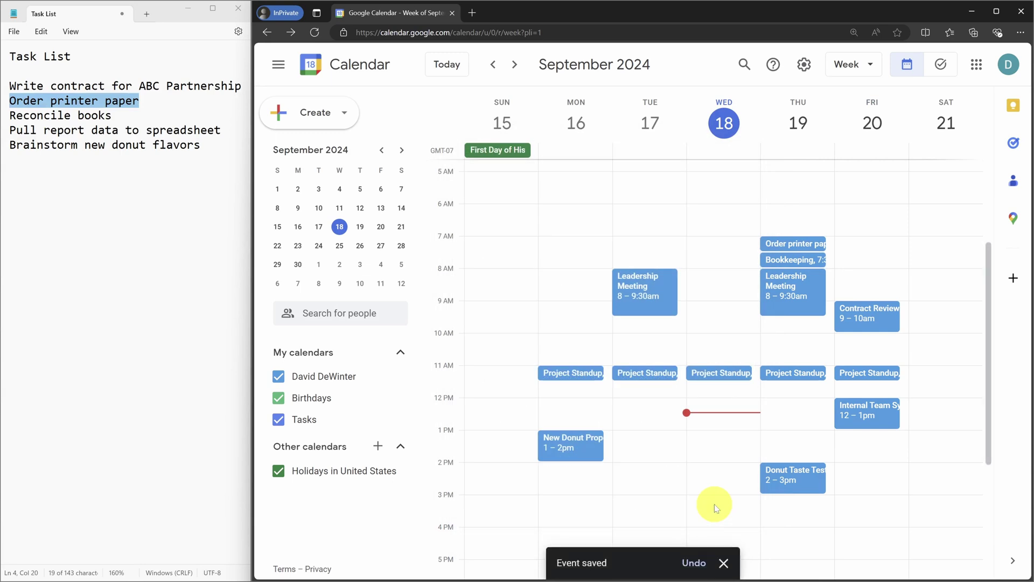
# - In day view for Thursday Sept 19, add Write contract for ABC Partnership from 9:30 to 11am
pyautogui.press('d')
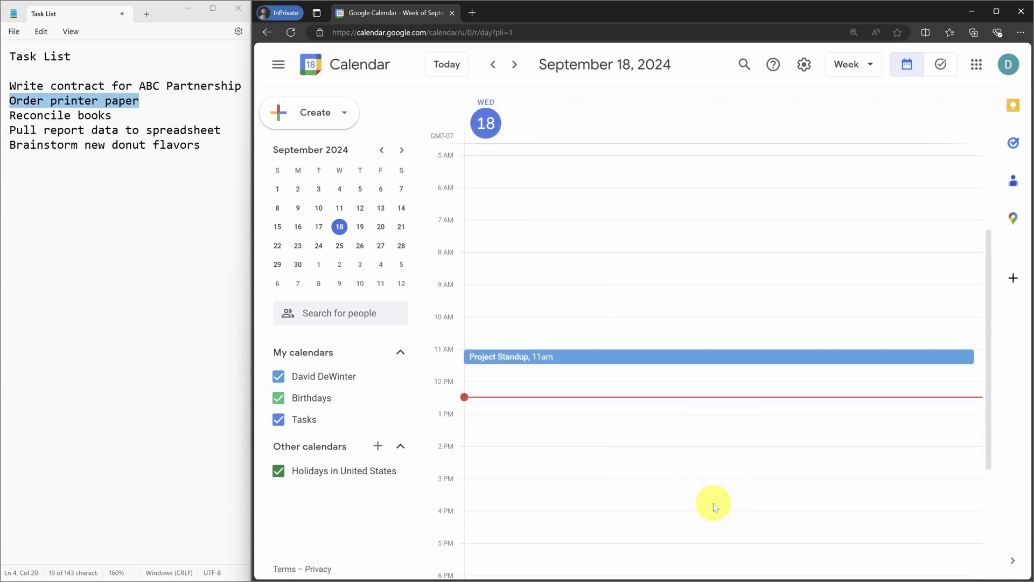
pyautogui.click(515, 67)
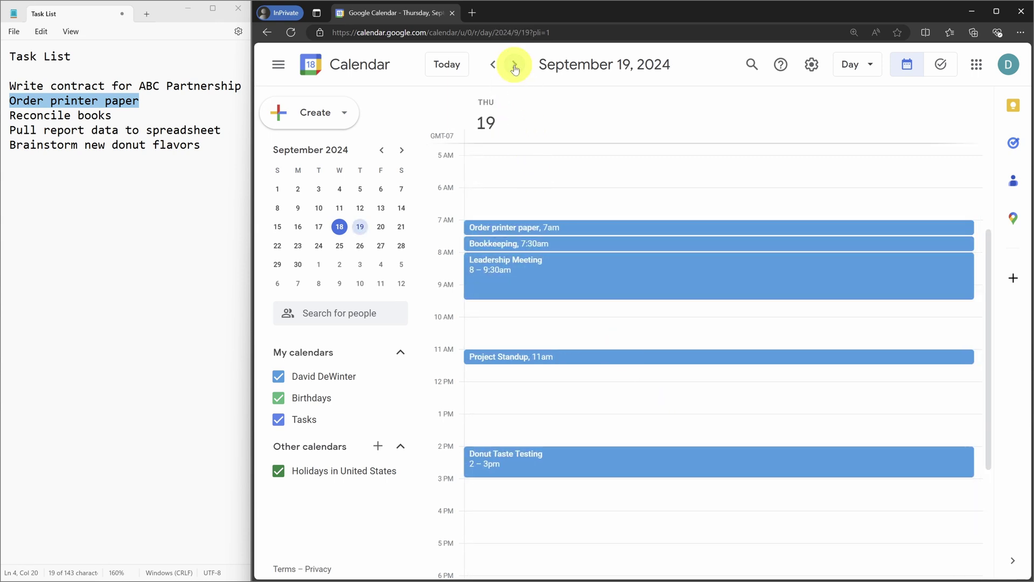
pyautogui.moveTo(245, 86); pyautogui.dragTo(2, 93)
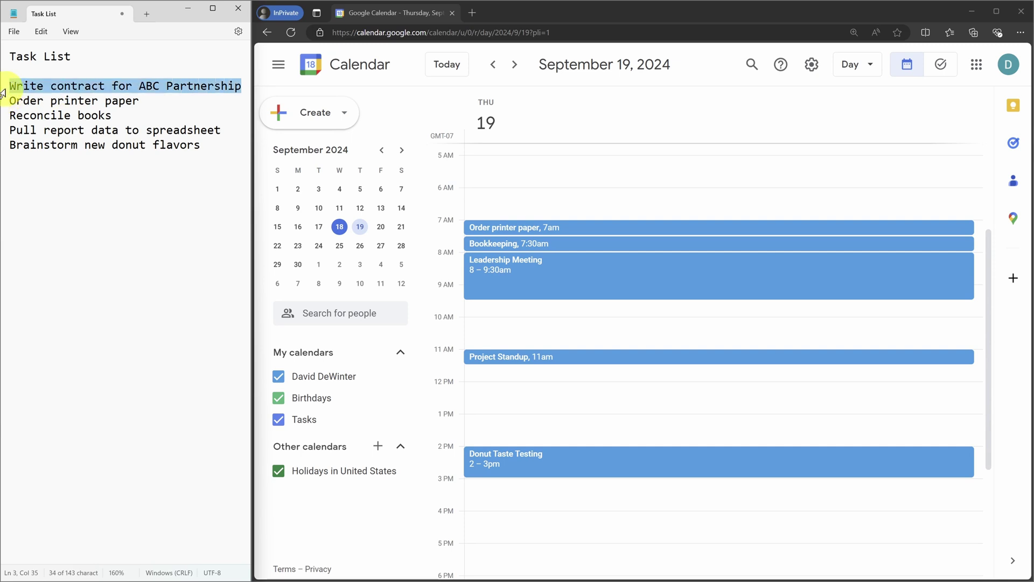
pyautogui.click(523, 306)
pyautogui.write('Write contract for ABC Partnership')
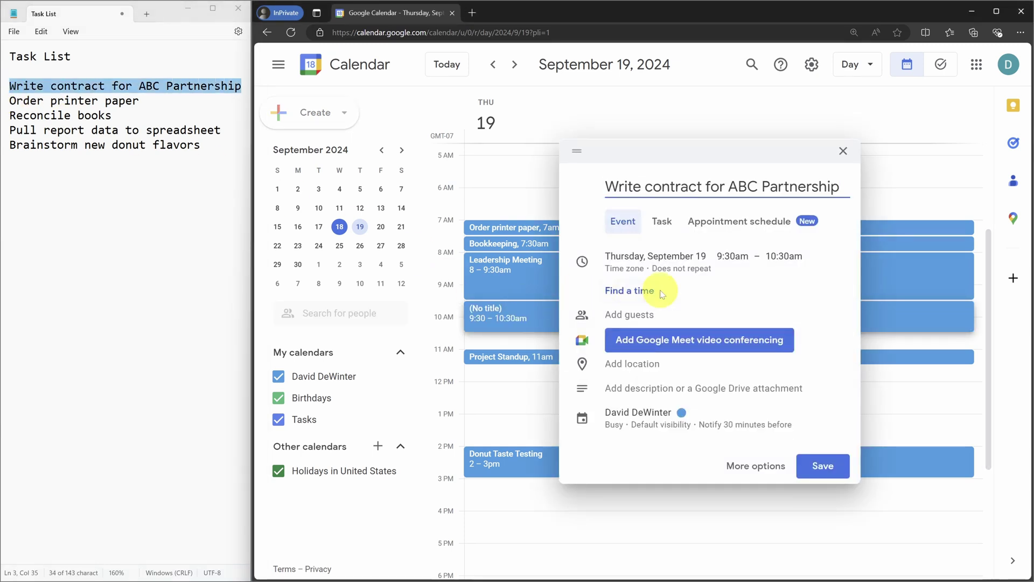
pyautogui.click(784, 256)
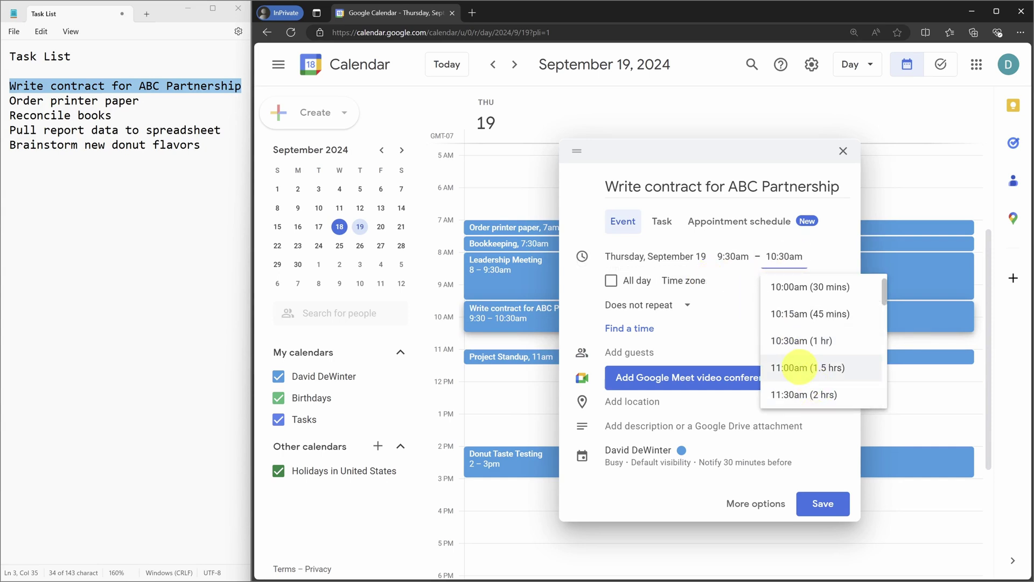
pyautogui.click(782, 368)
pyautogui.click(824, 503)
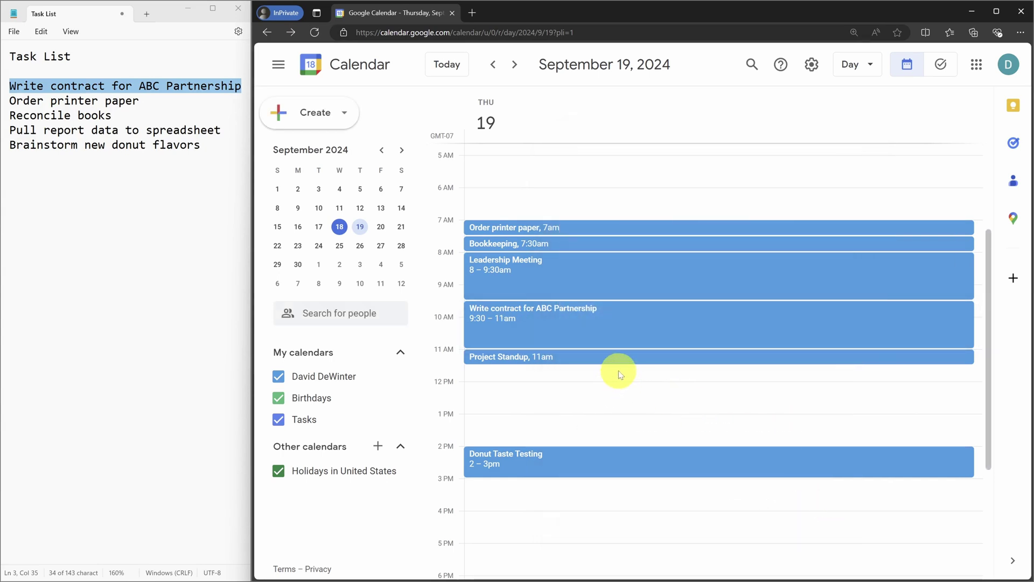
# - Add Lunch at 11:30am, Brainstorm new donut flavors 12:30–2pm, and Pull report data to ss 3–4pm
pyautogui.click(620, 370)
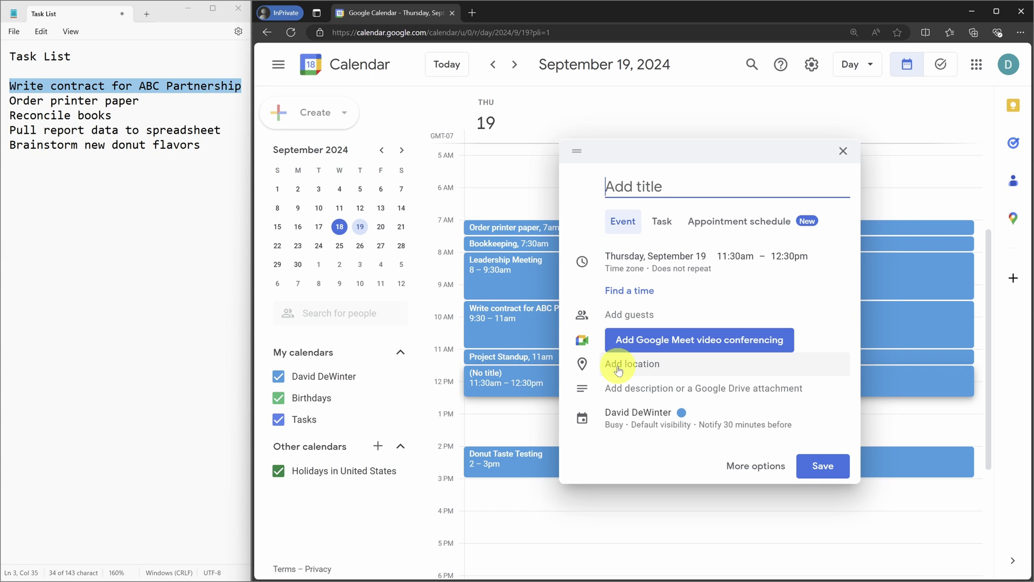
pyautogui.write('Lunch')
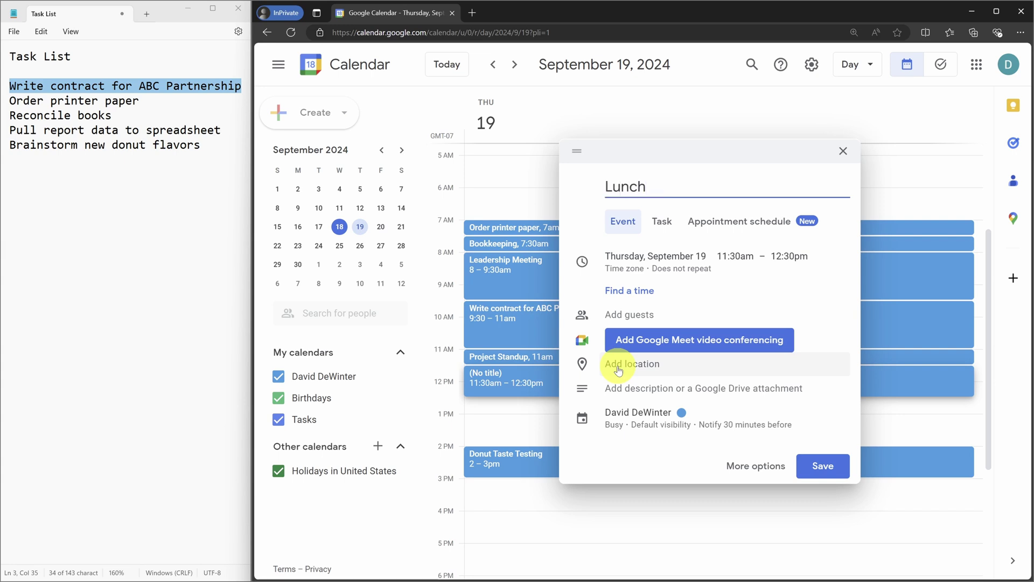
pyautogui.press('Return')
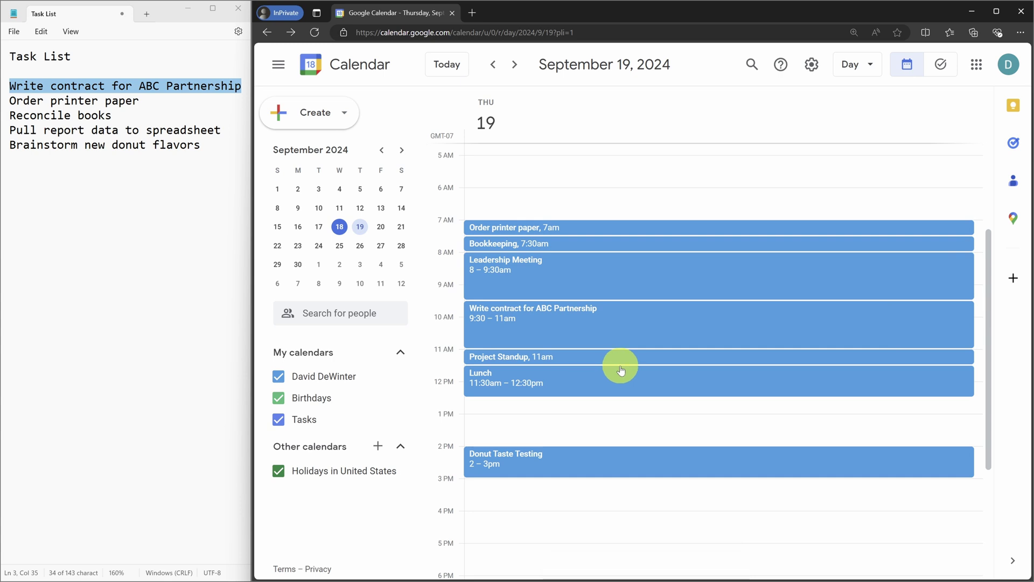
pyautogui.moveTo(612, 403); pyautogui.dragTo(616, 439)
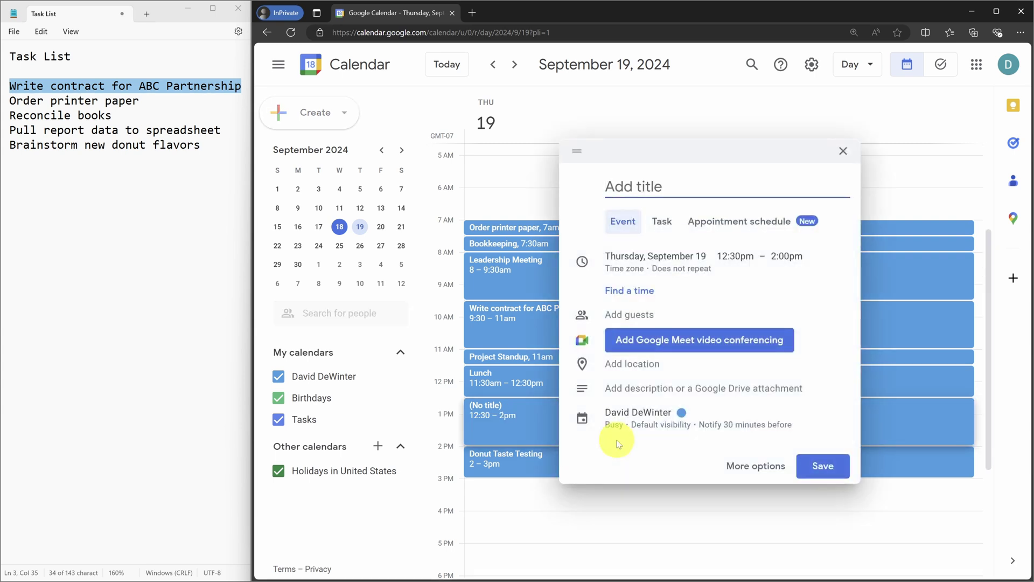
pyautogui.write('Brainstorm new don')
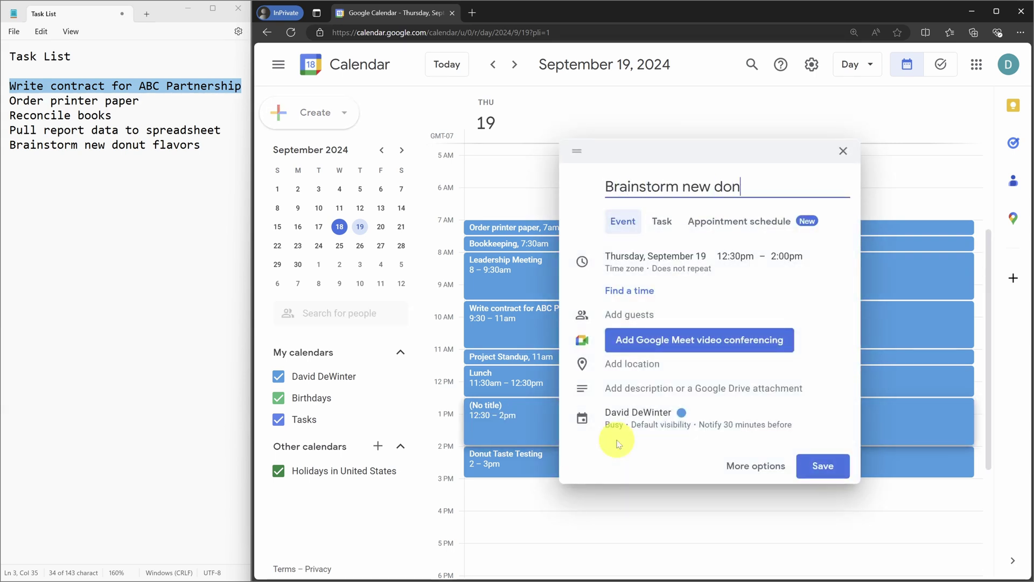
pyautogui.write('lavors')
pyautogui.press('Return')
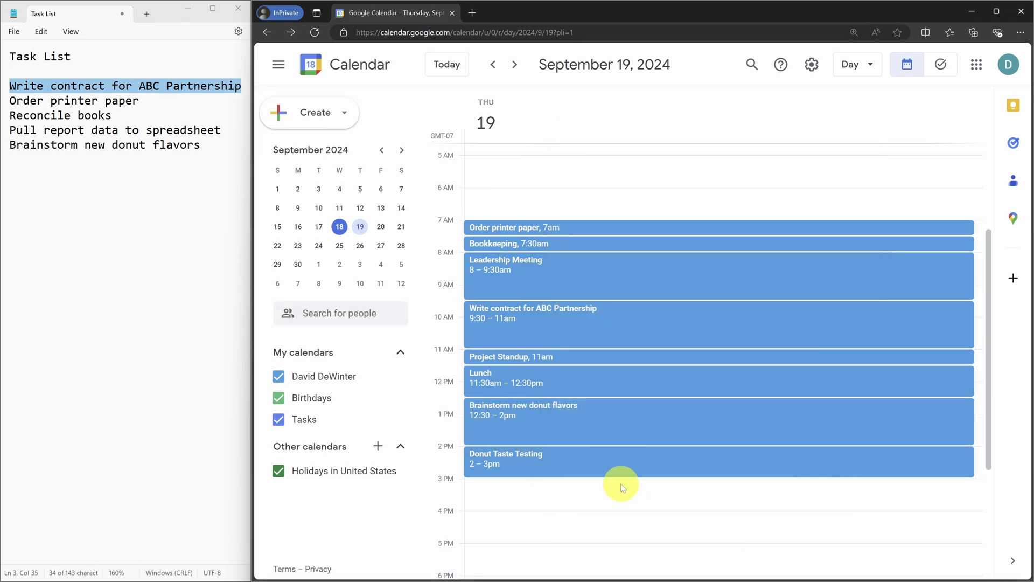
pyautogui.click(628, 482)
pyautogui.write('Pull report data to ss')
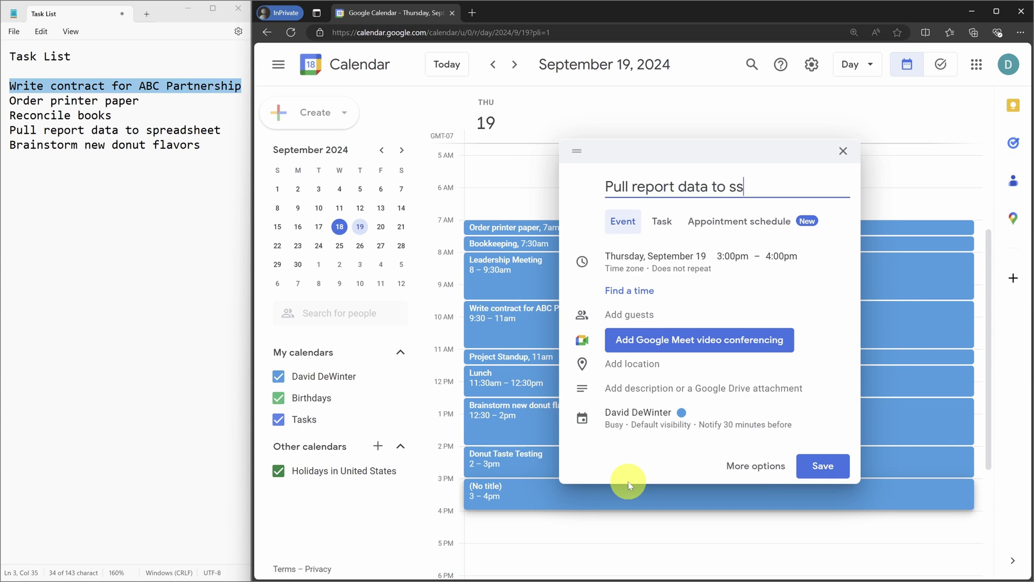
pyautogui.press('Return')
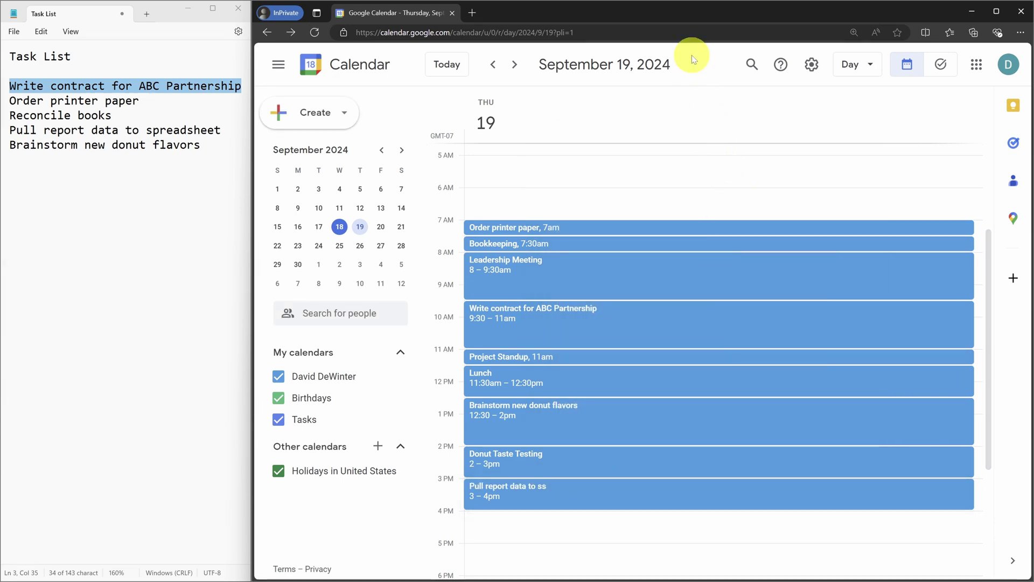
# - In full screen, move Brainstorm new donut flavors to 7–8am, Order printer paper to 12:30pm and Bookkeeping to 1pm
pyautogui.press('F11')
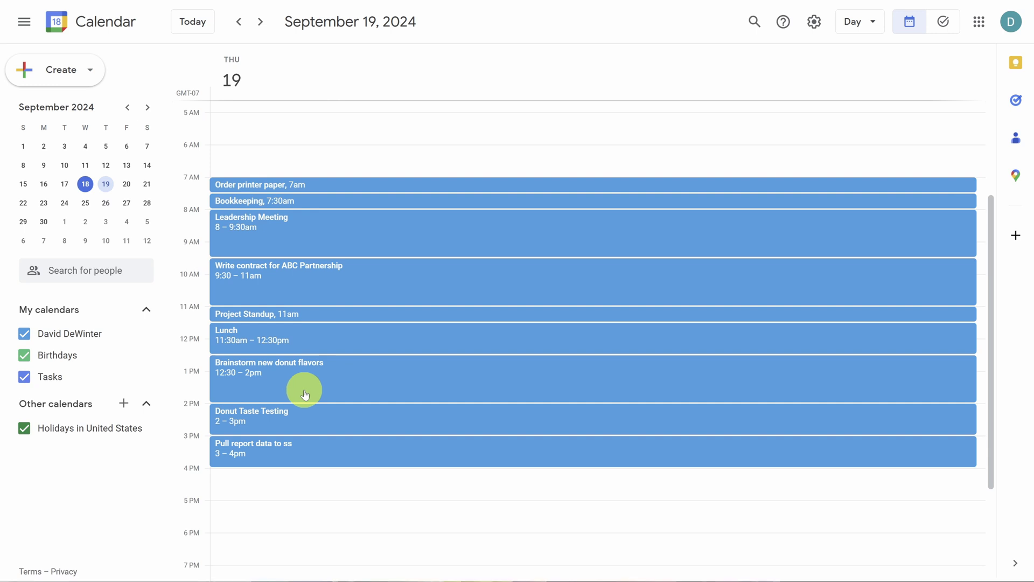
pyautogui.moveTo(305, 394); pyautogui.dragTo(317, 208)
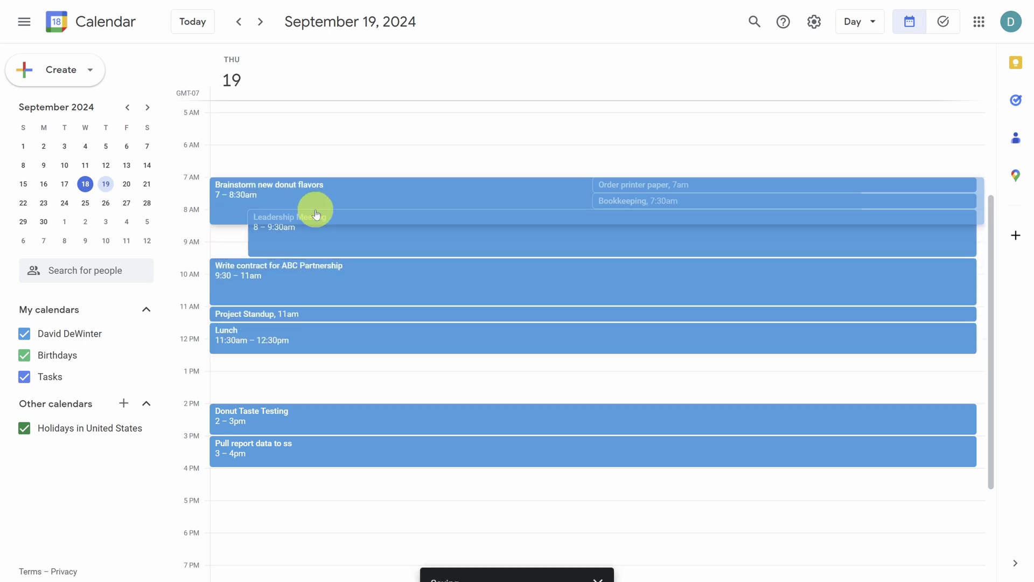
pyautogui.moveTo(586, 197); pyautogui.dragTo(592, 367)
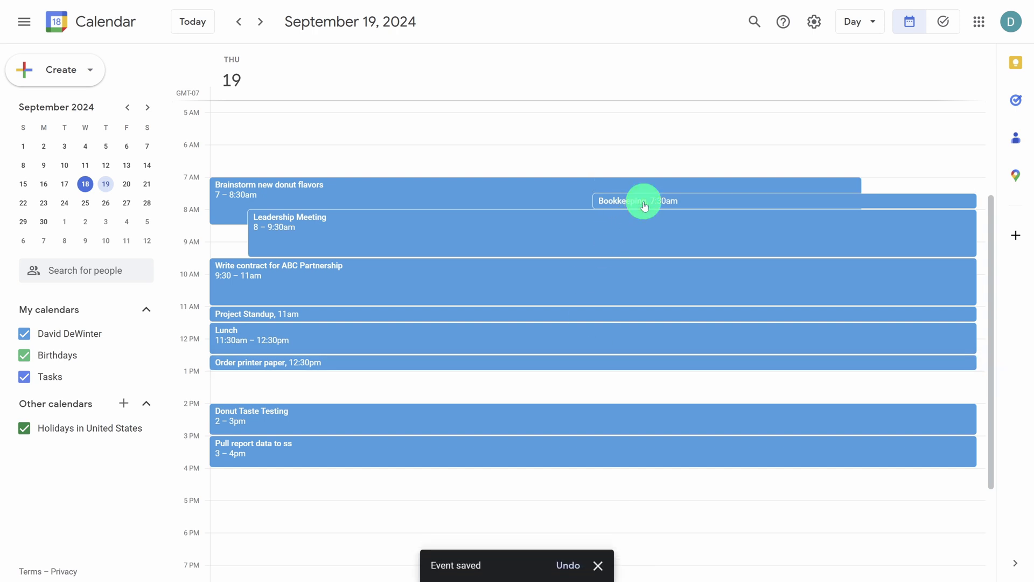
pyautogui.moveTo(643, 203); pyautogui.dragTo(635, 382)
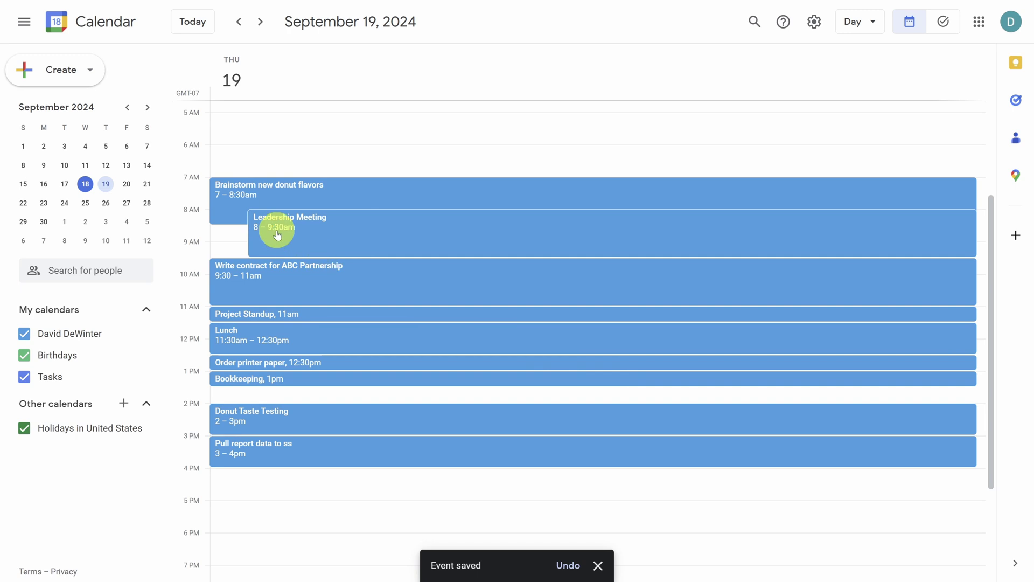
pyautogui.moveTo(229, 224); pyautogui.dragTo(231, 211)
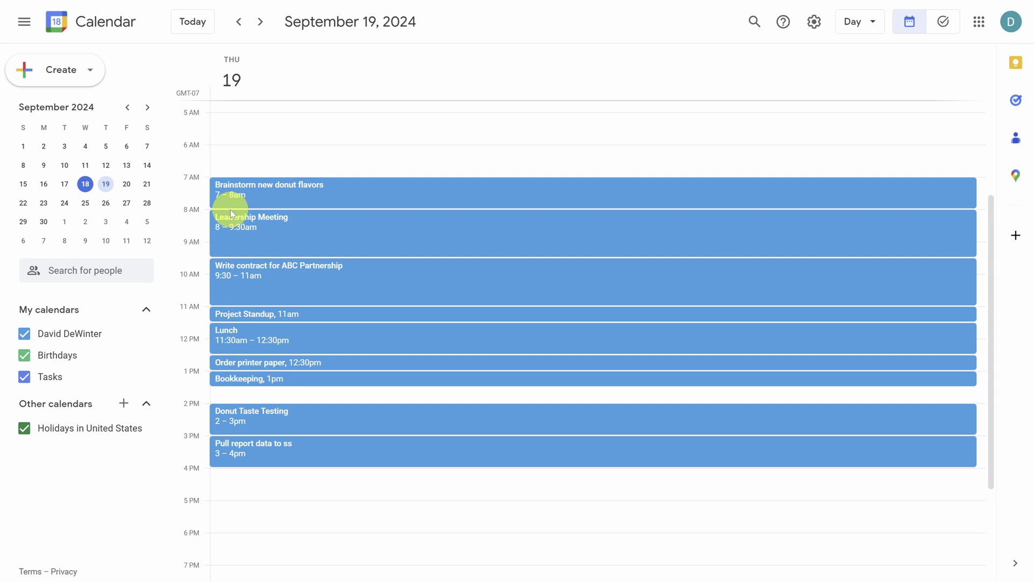
# - Add Communication Batch 1:30–2pm and move Write contract for ABC Partnership to start at 9:45am
pyautogui.click(266, 393)
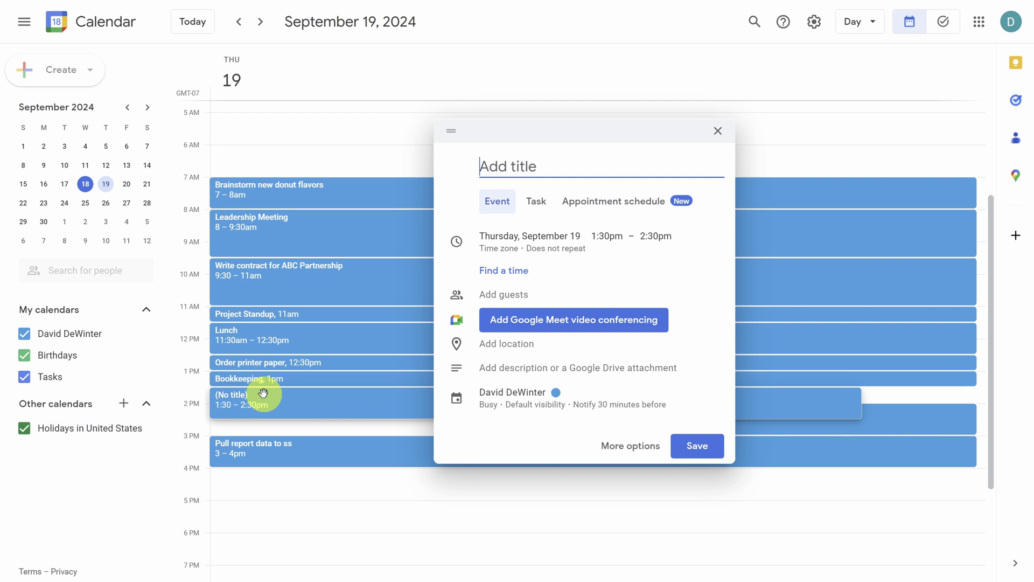
pyautogui.write('Communication B')
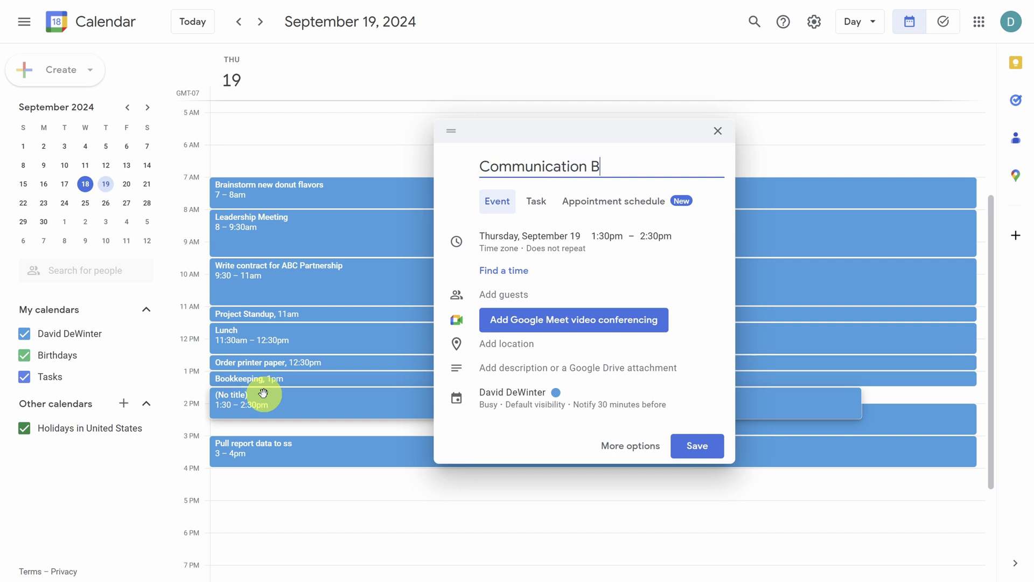
pyautogui.write('atch')
pyautogui.press('Return')
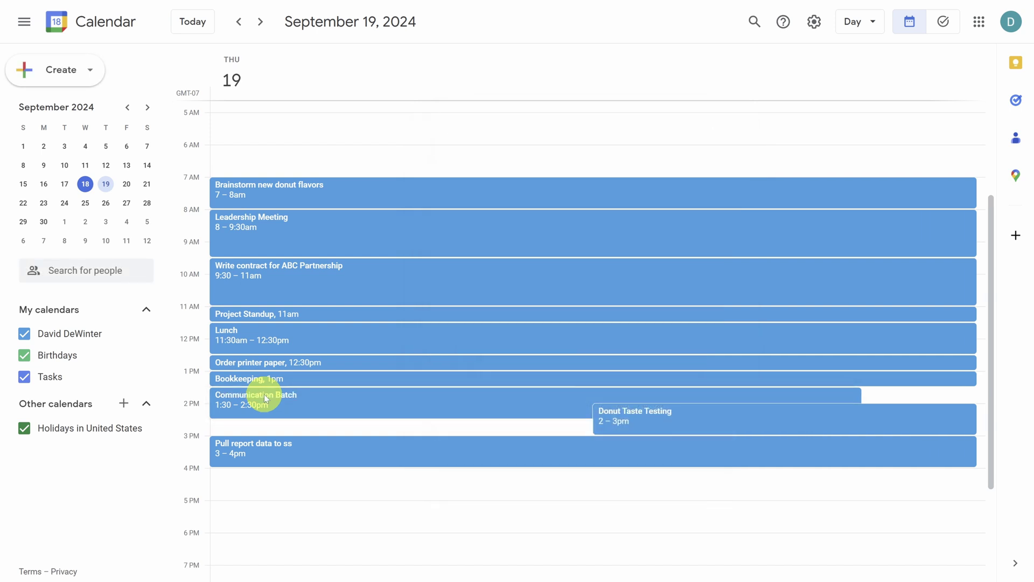
pyautogui.moveTo(272, 416); pyautogui.dragTo(271, 403)
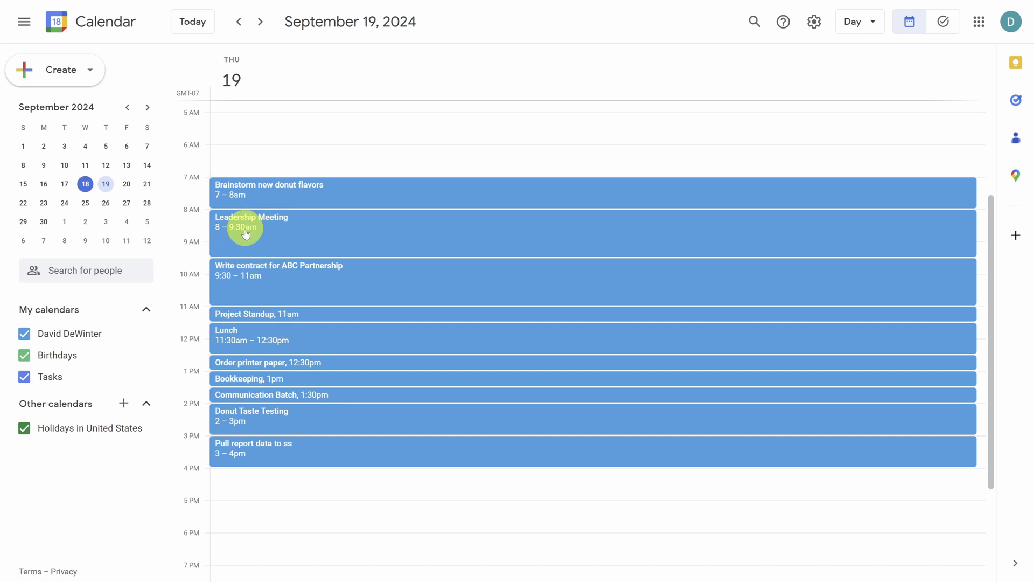
pyautogui.moveTo(268, 278); pyautogui.dragTo(270, 289)
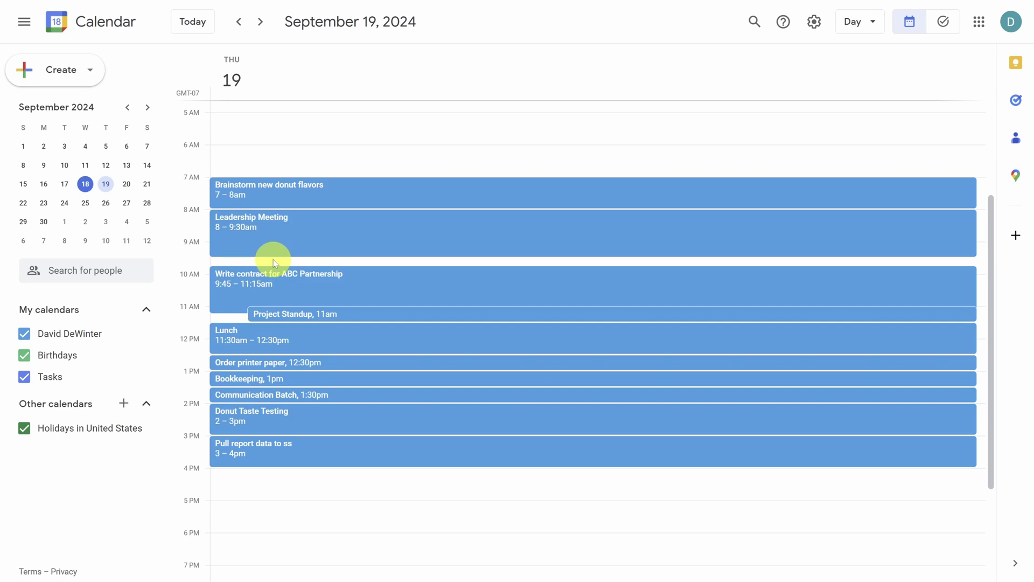
# - Add a Walk event 9:30–9:45am, end Write contract at 11am, and shorten Lunch to end at noon
pyautogui.moveTo(272, 260); pyautogui.dragTo(277, 268)
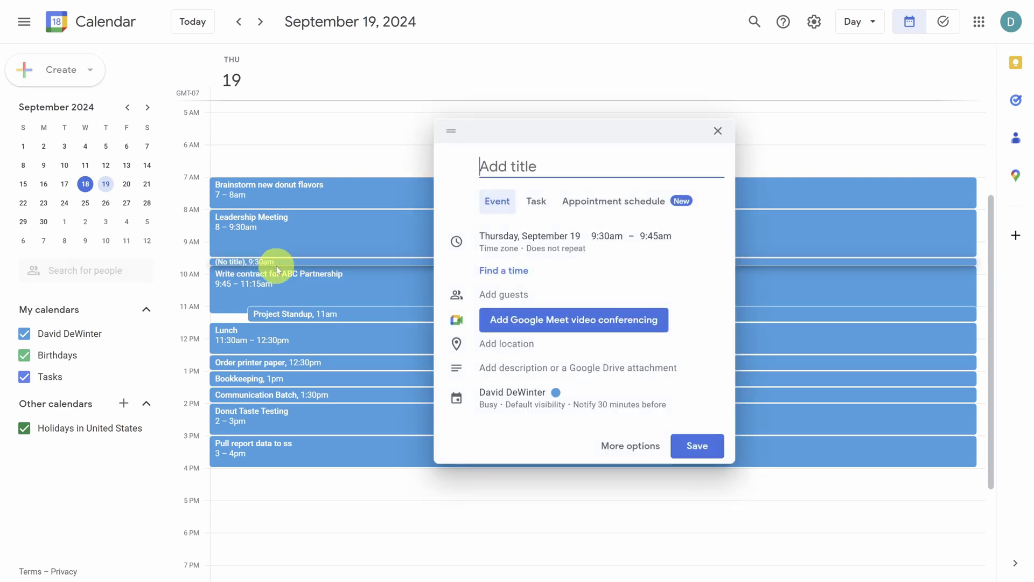
pyautogui.write('Walk')
pyautogui.click(687, 446)
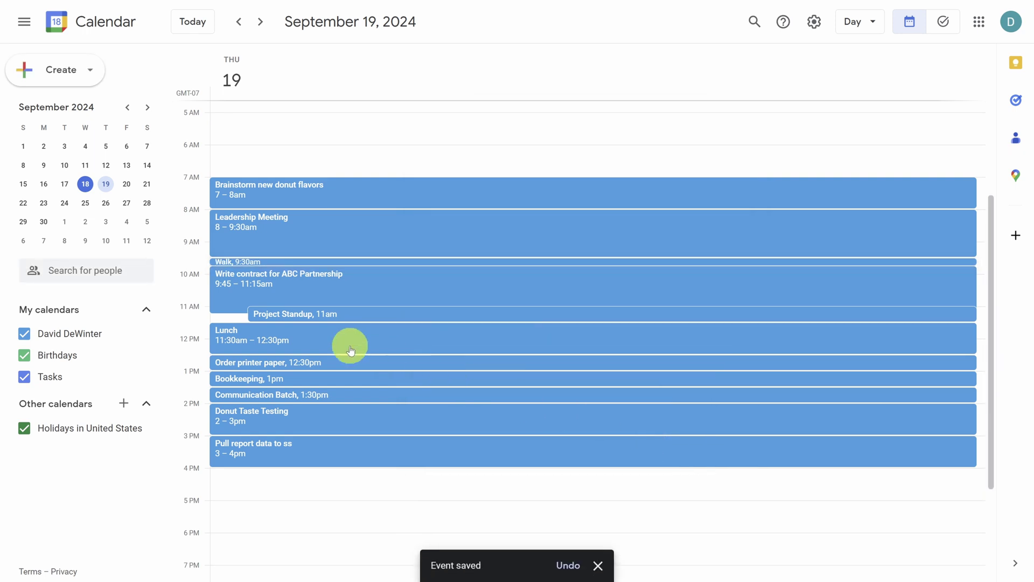
pyautogui.moveTo(240, 312); pyautogui.dragTo(241, 304)
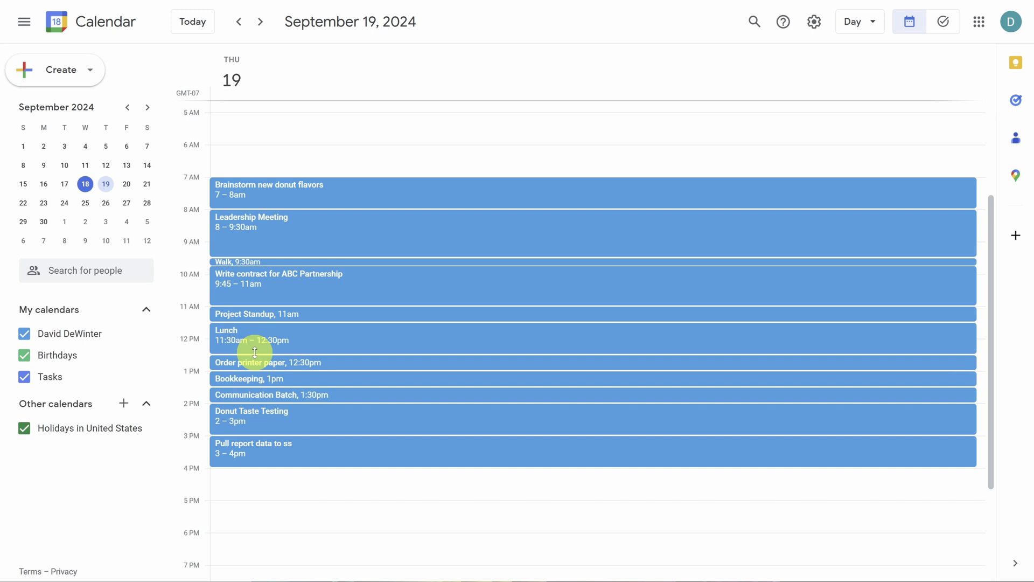
pyautogui.moveTo(253, 346); pyautogui.dragTo(256, 333)
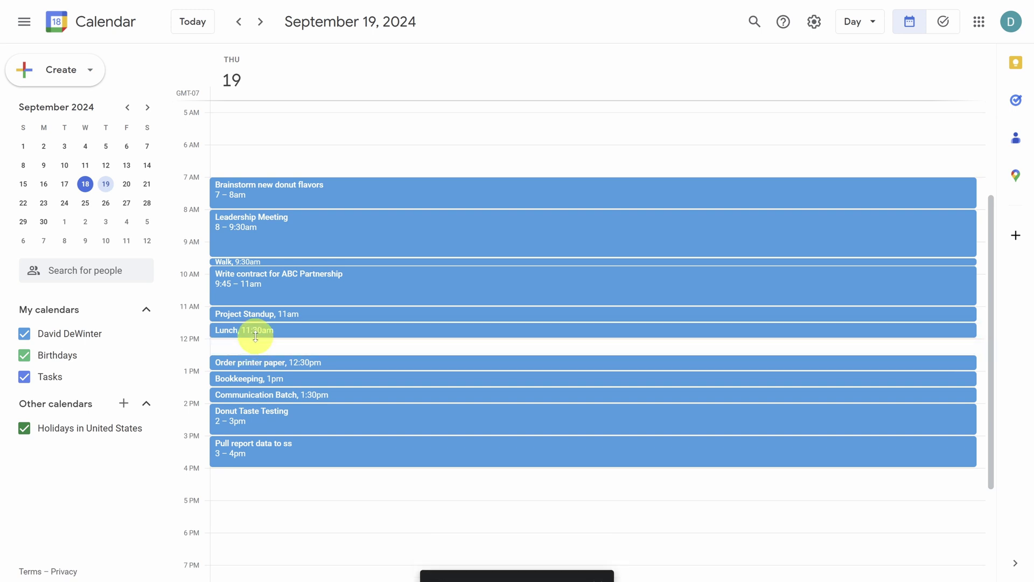
# - Delete Order printer paper and add a Contract event from 12 to 1pm
pyautogui.click(338, 364)
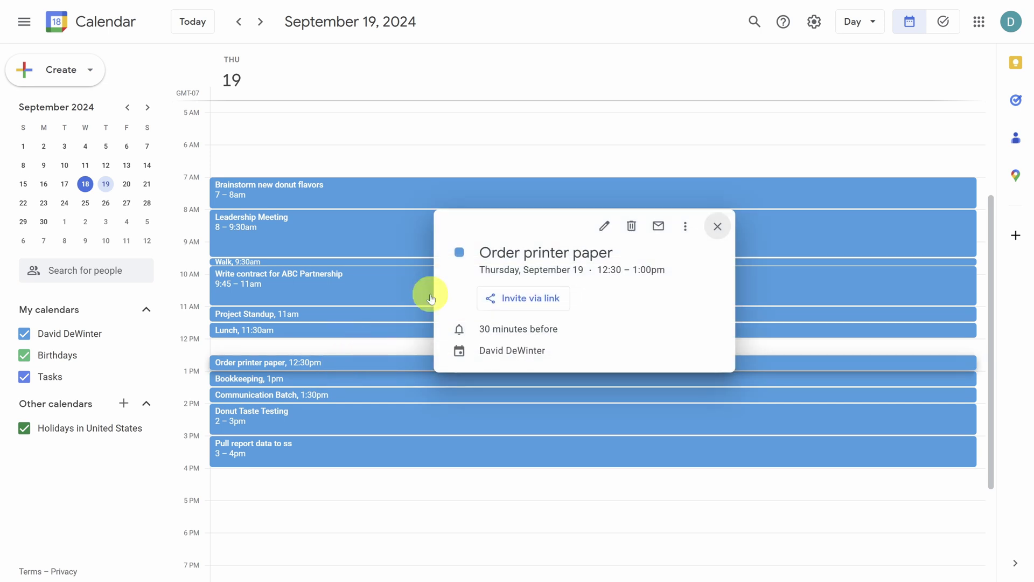
pyautogui.click(631, 226)
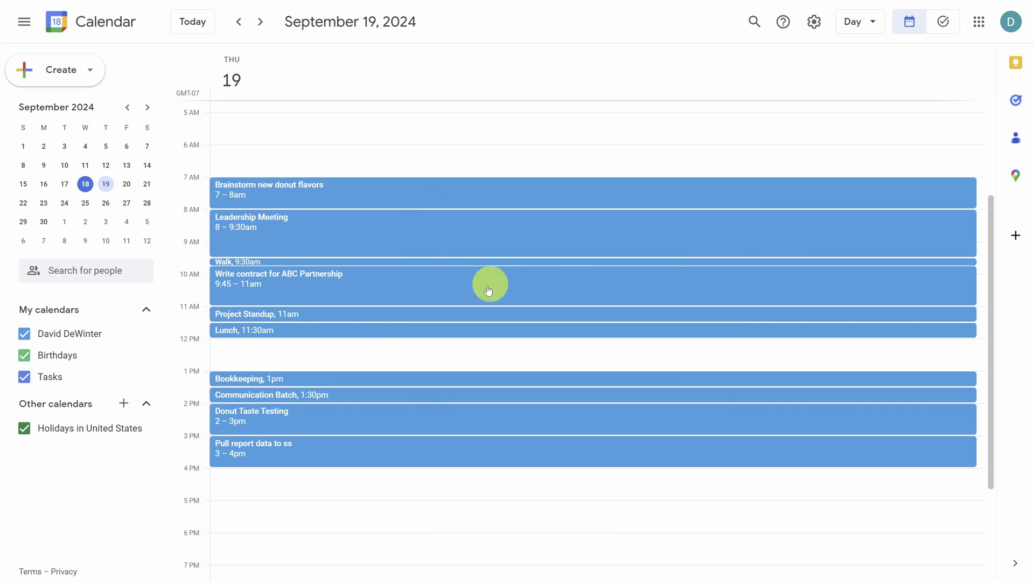
pyautogui.click(423, 339)
pyautogui.write('C')
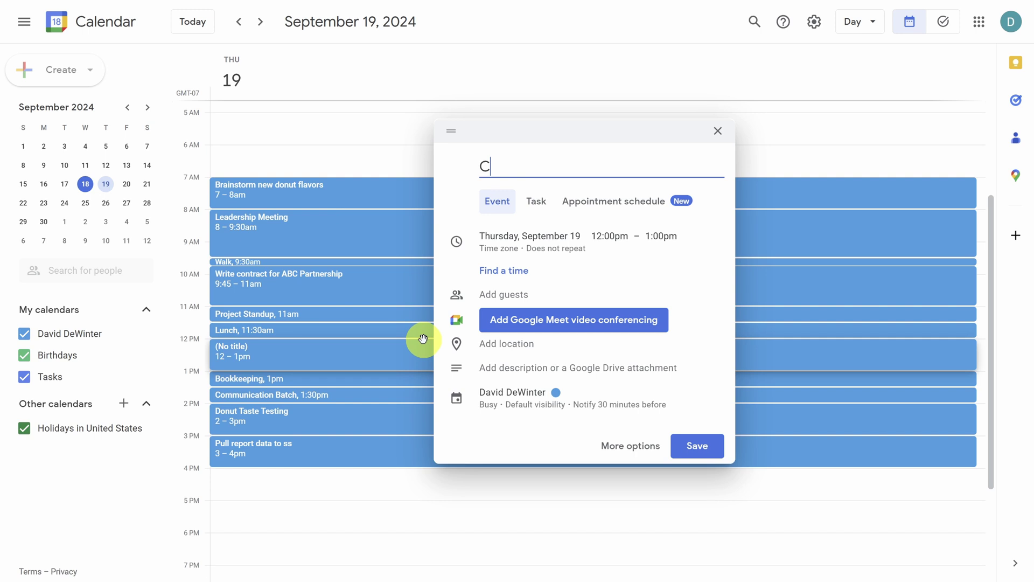
pyautogui.write('ontract')
pyautogui.press('Return')
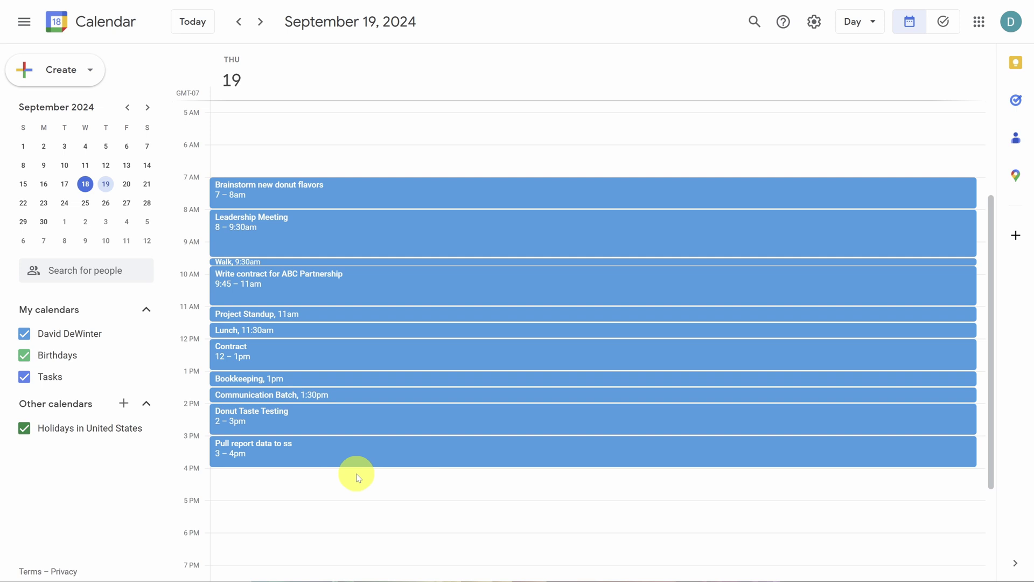
# - Create new calendars Goal-Oriented Actions and Active Recovery, then return to the day view
pyautogui.click(125, 407)
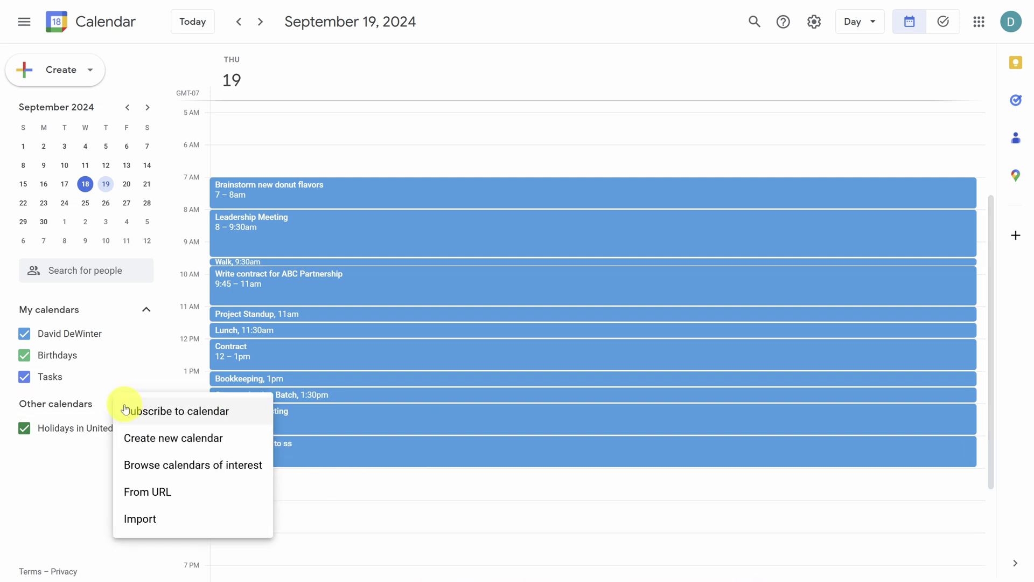
pyautogui.click(151, 440)
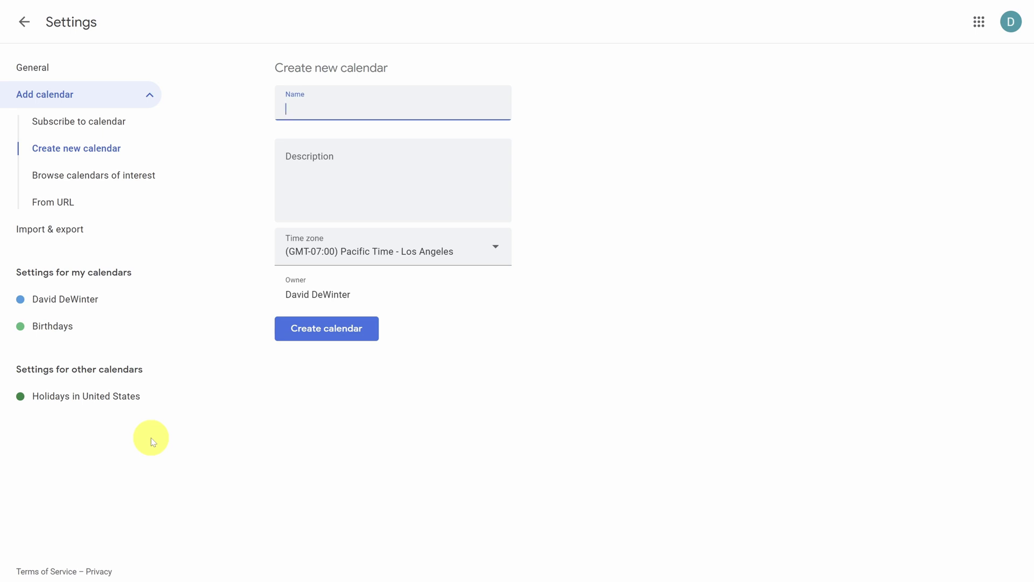
pyautogui.write('Go')
pyautogui.write('al-Oriented Ac')
pyautogui.write('tions')
pyautogui.click(316, 338)
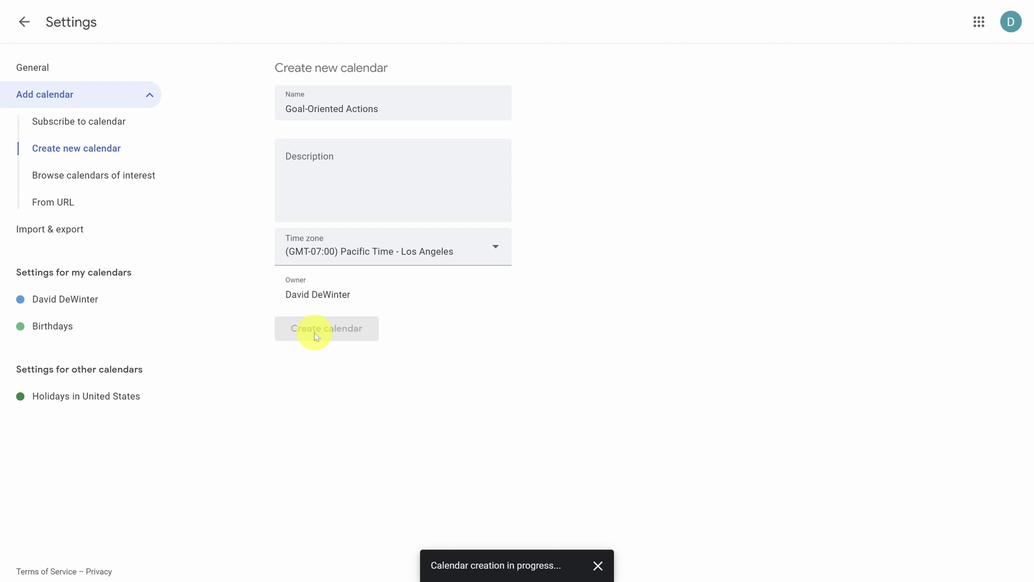
pyautogui.click(326, 102)
pyautogui.write('Active Recov')
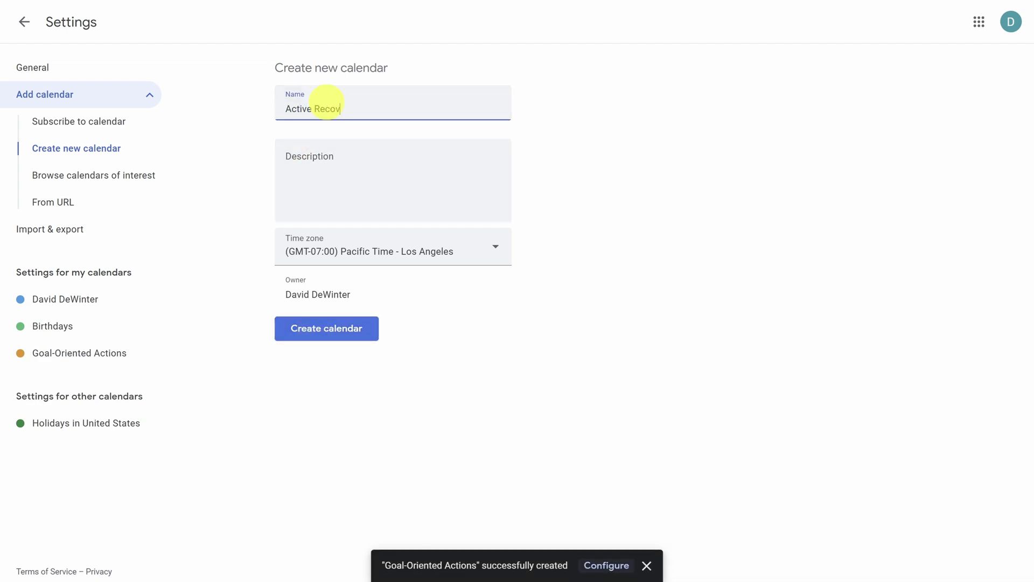
pyautogui.write('ery')
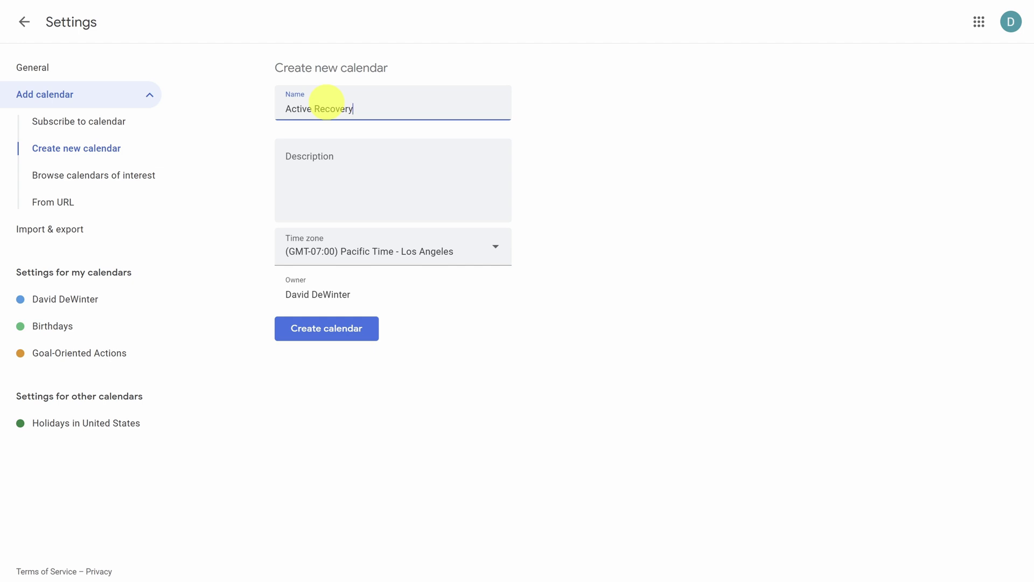
pyautogui.click(320, 335)
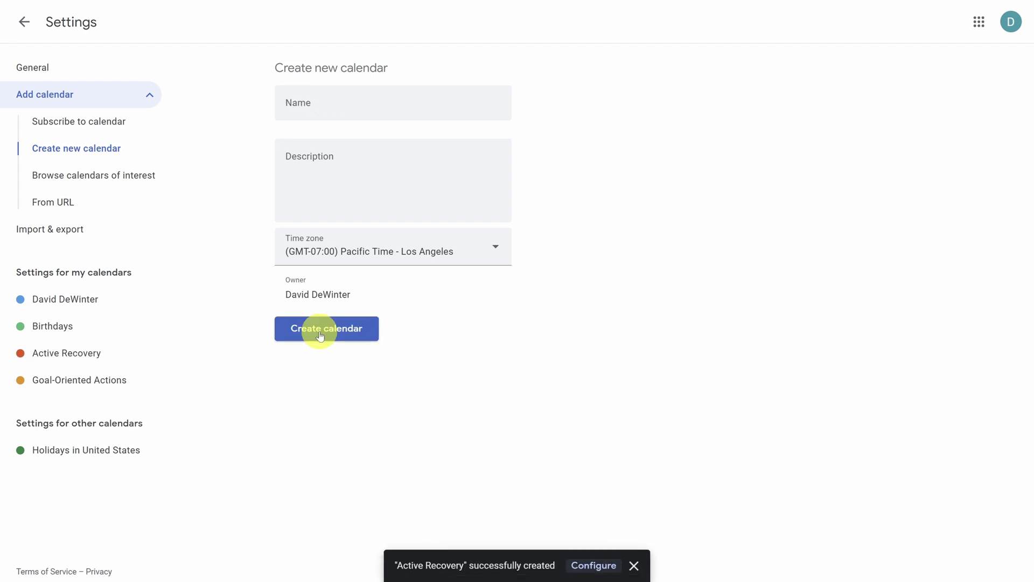
pyautogui.click(25, 22)
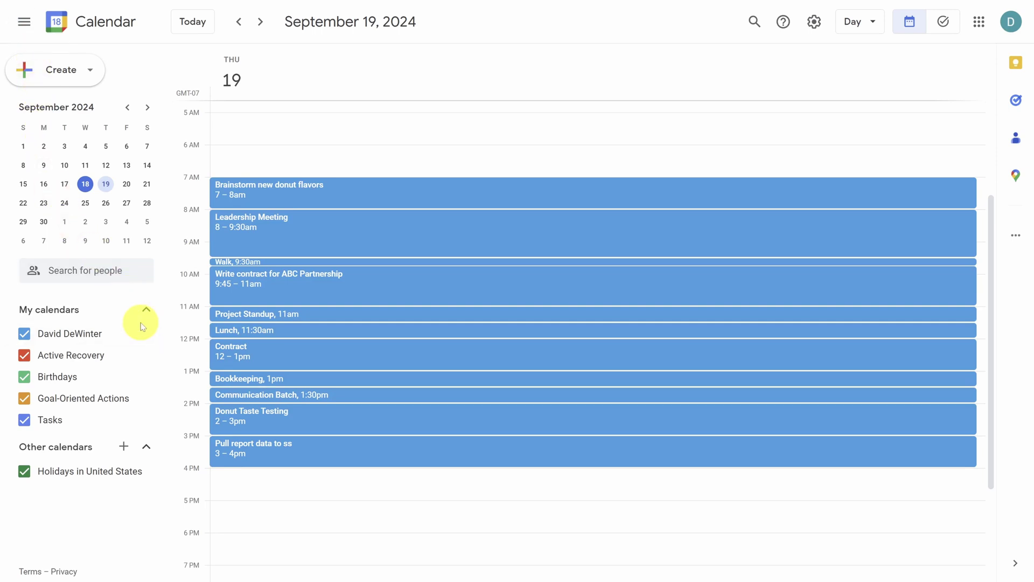
pyautogui.moveTo(144, 356)
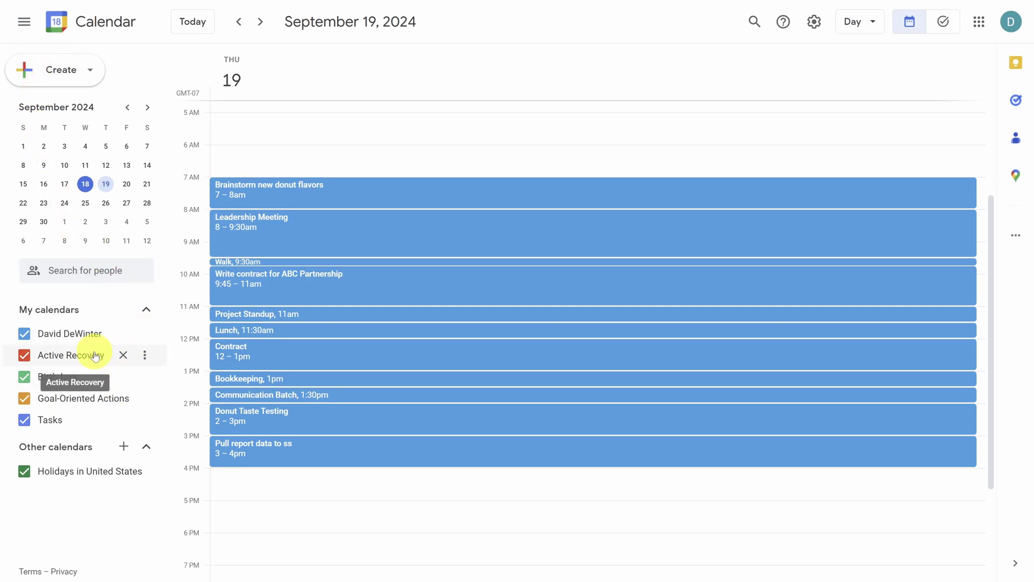
# - Color Active Recovery purple, Goal-Oriented Actions Basil dark green, and the personal calendar Birch
pyautogui.click(145, 358)
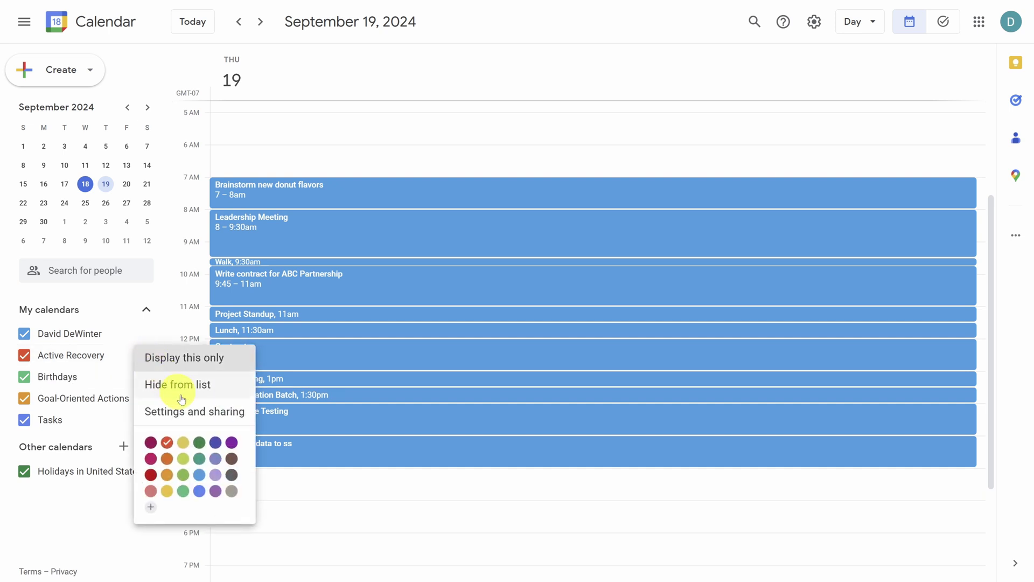
pyautogui.click(231, 442)
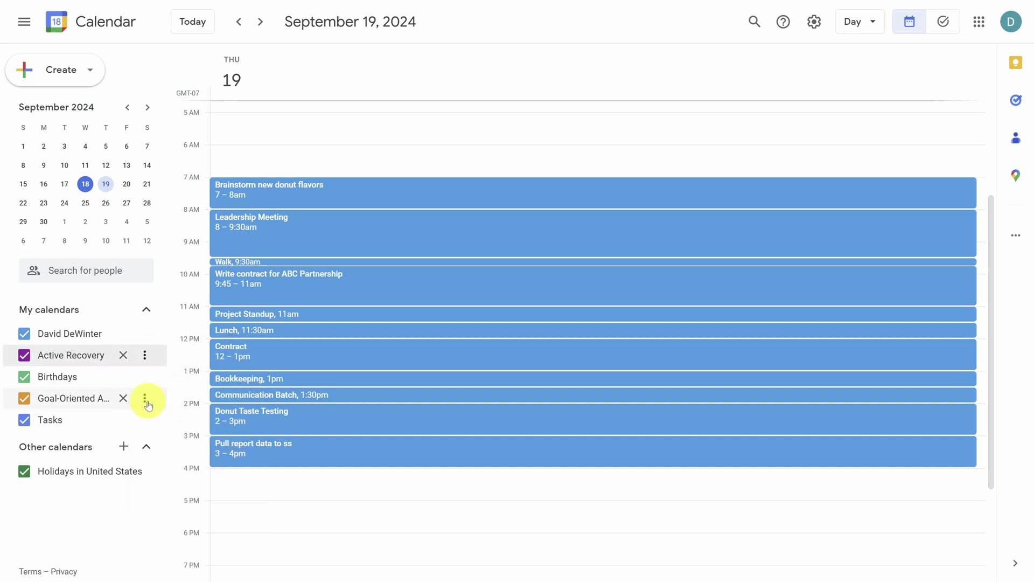
pyautogui.click(146, 398)
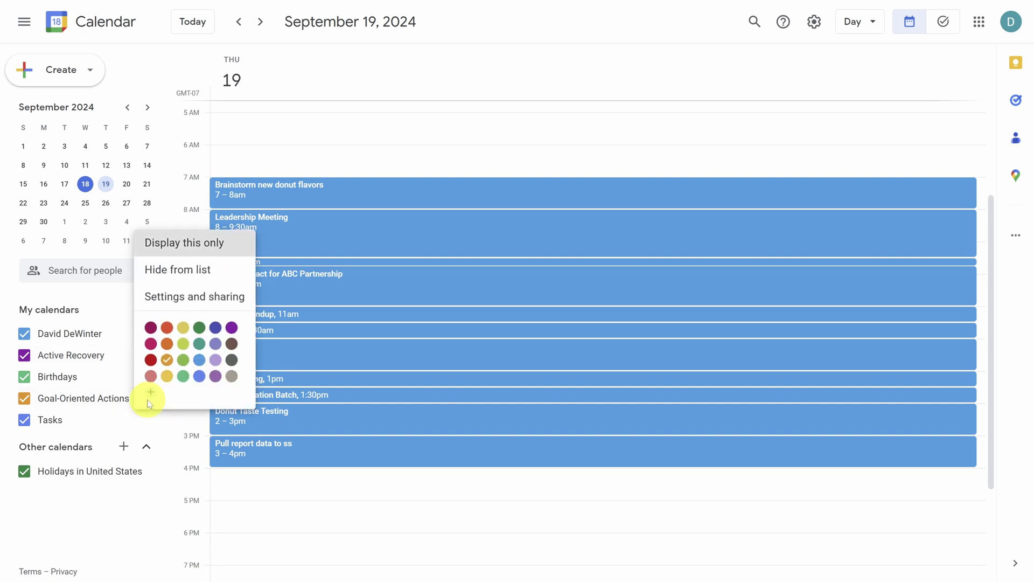
pyautogui.click(200, 328)
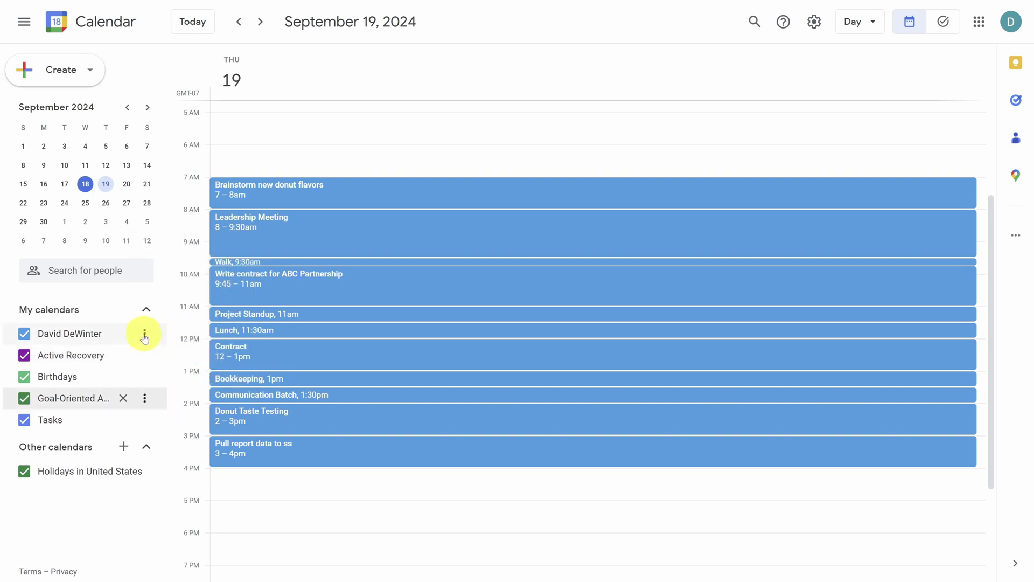
pyautogui.click(145, 336)
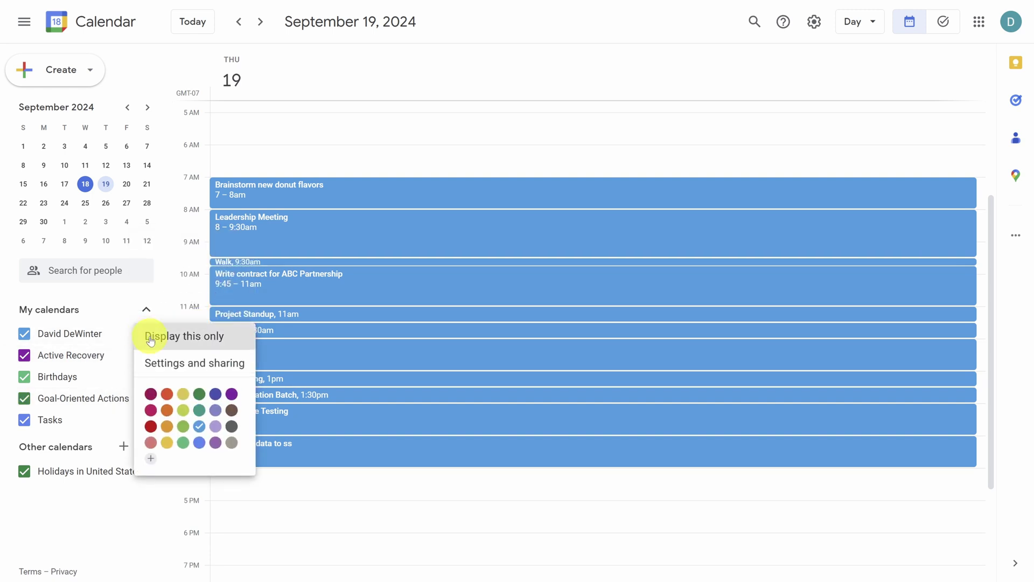
pyautogui.click(233, 445)
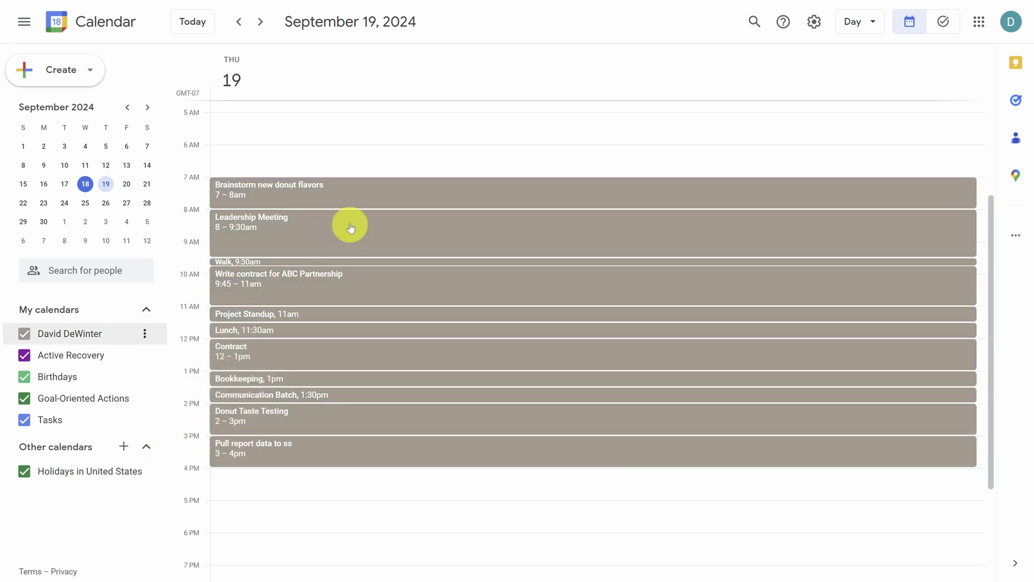
# - Move Brainstorm new donut flavors to the Goal-Oriented Actions calendar and save it
pyautogui.click(354, 195)
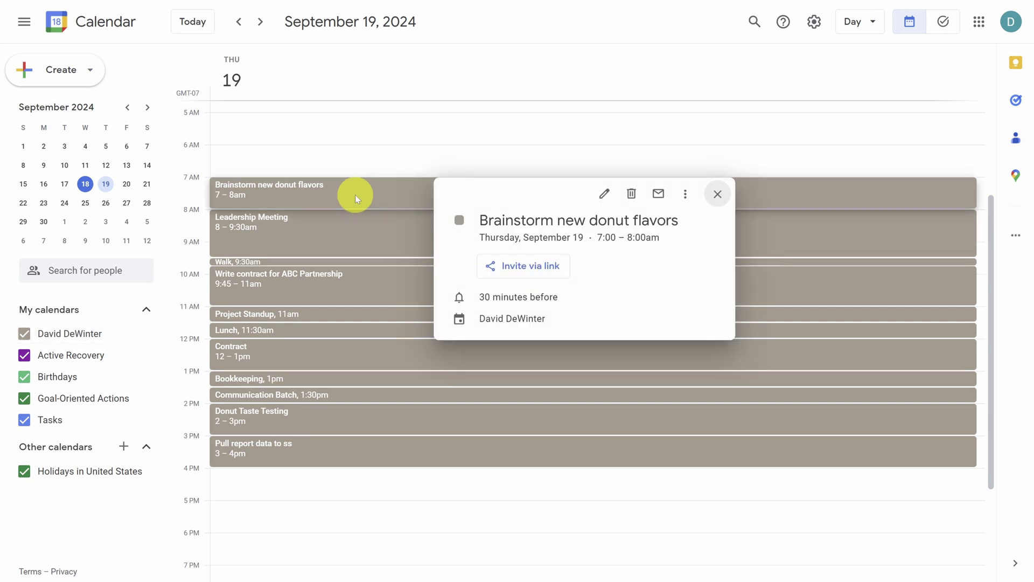
pyautogui.click(604, 194)
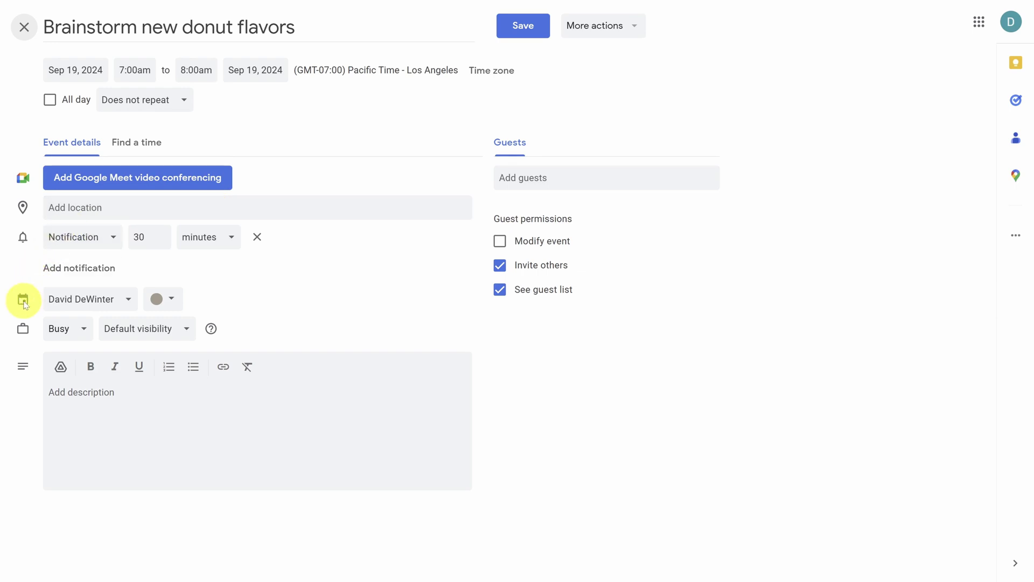
pyautogui.click(117, 300)
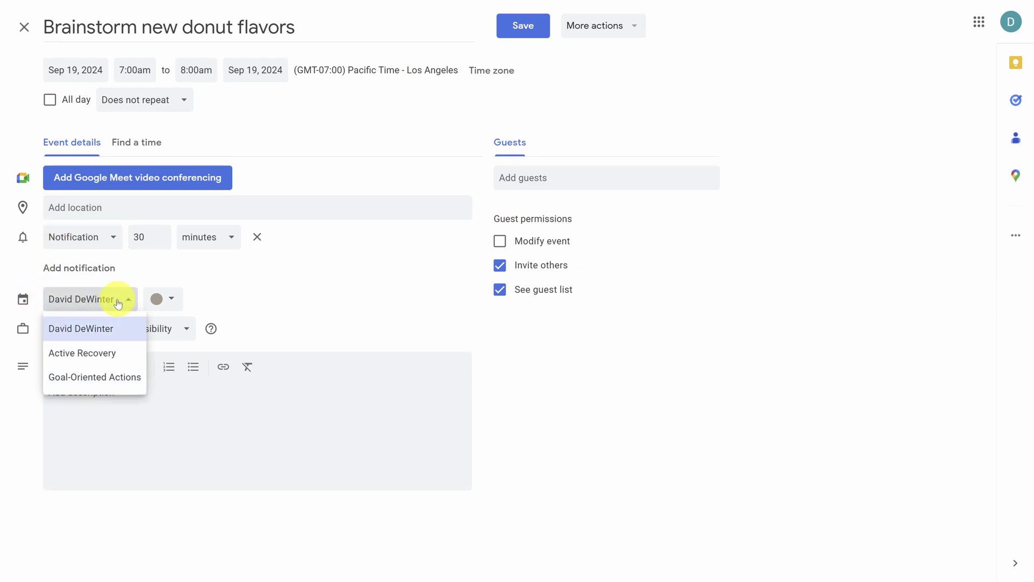
pyautogui.click(94, 377)
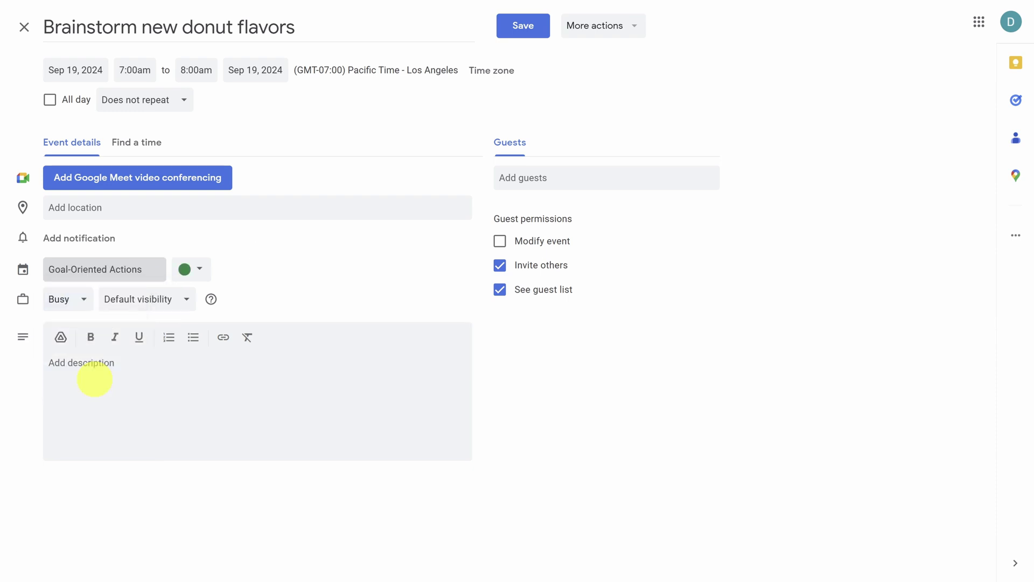
pyautogui.click(509, 27)
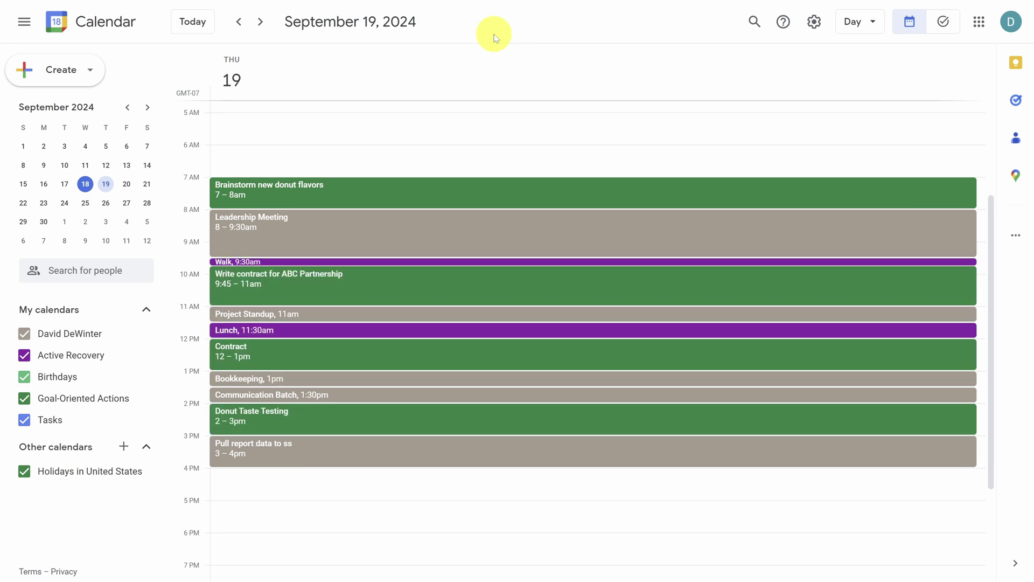
pyautogui.click(450, 473)
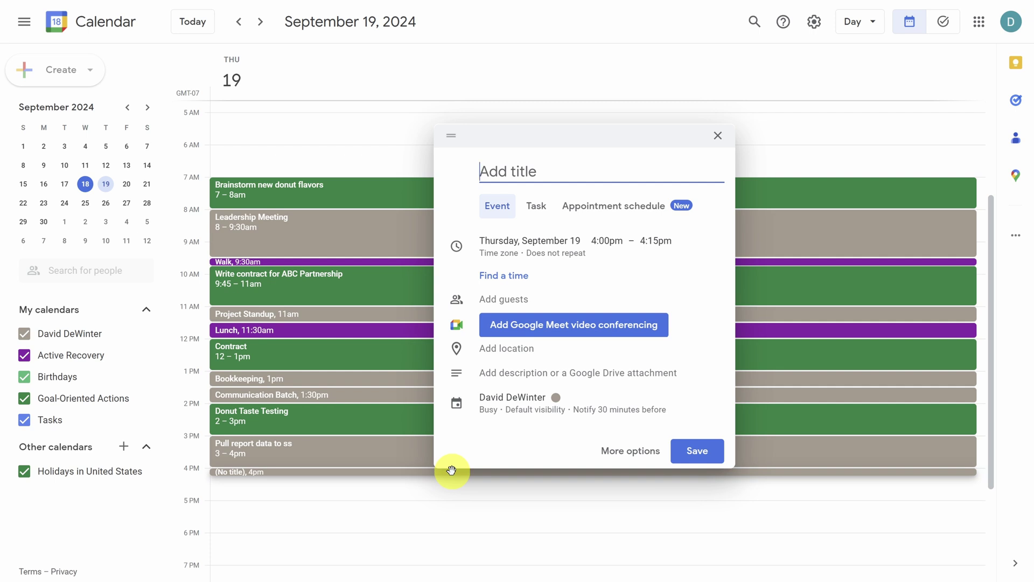
pyautogui.write('Plan tomorrow')
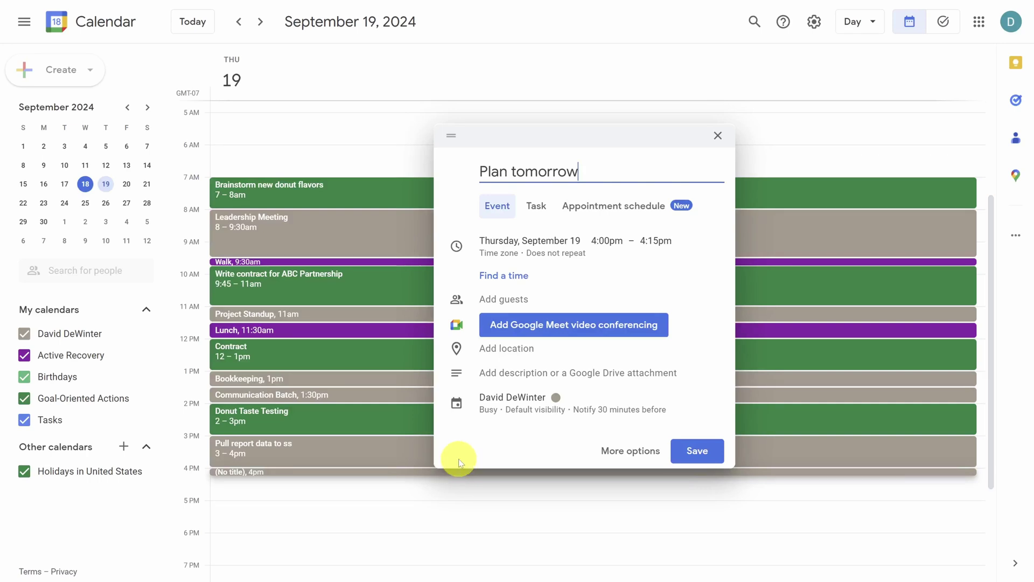
# - Make the 4pm Plan tomorrow draft repeat every weekday on Goal-Oriented Actions
pyautogui.click(525, 241)
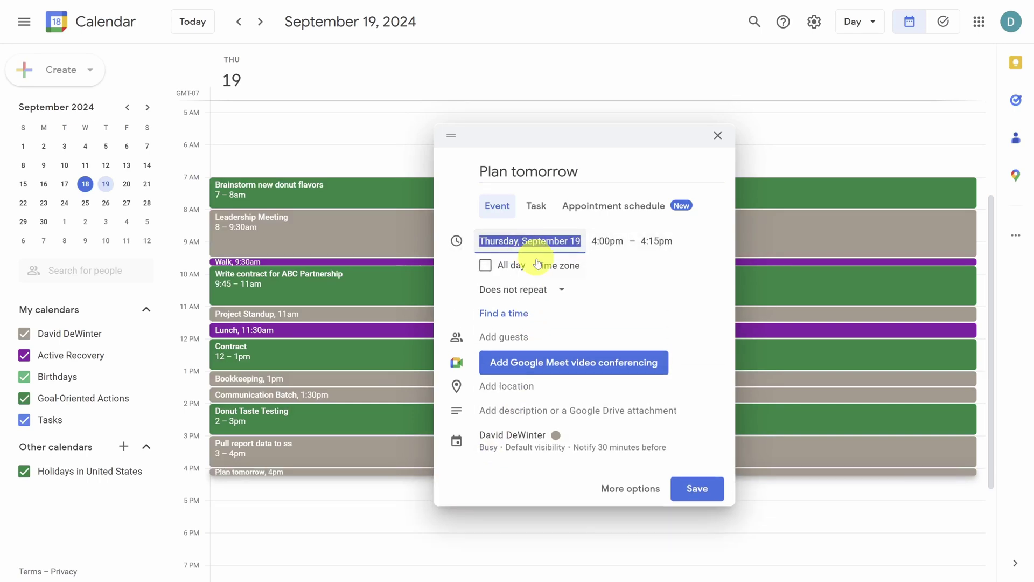
pyautogui.click(537, 291)
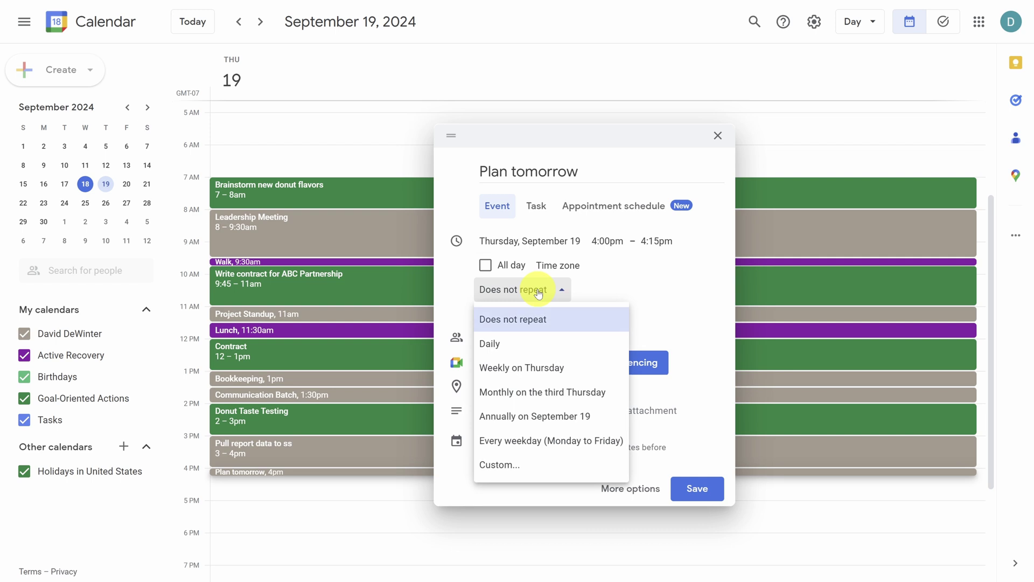
pyautogui.click(531, 440)
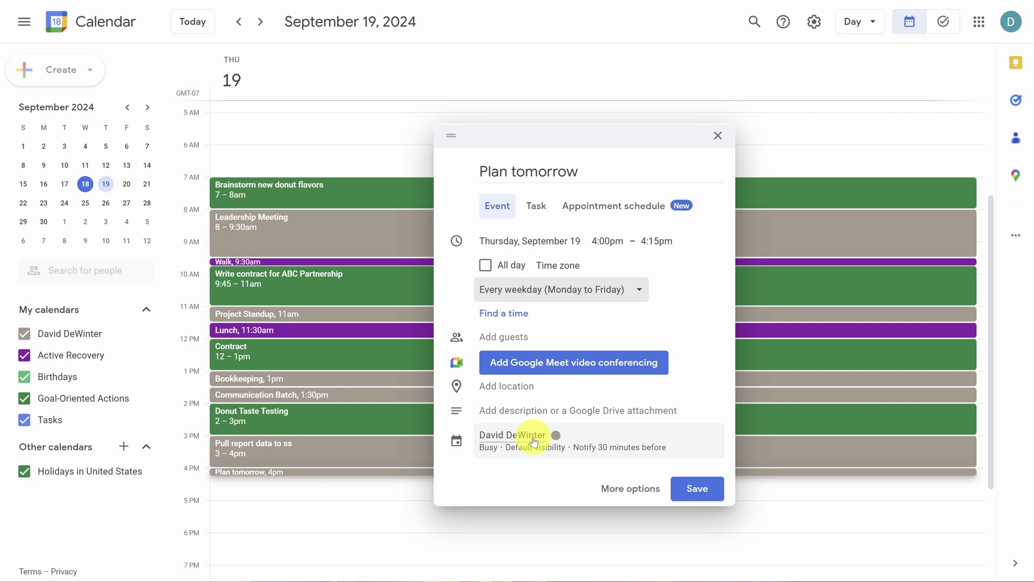
pyautogui.click(533, 442)
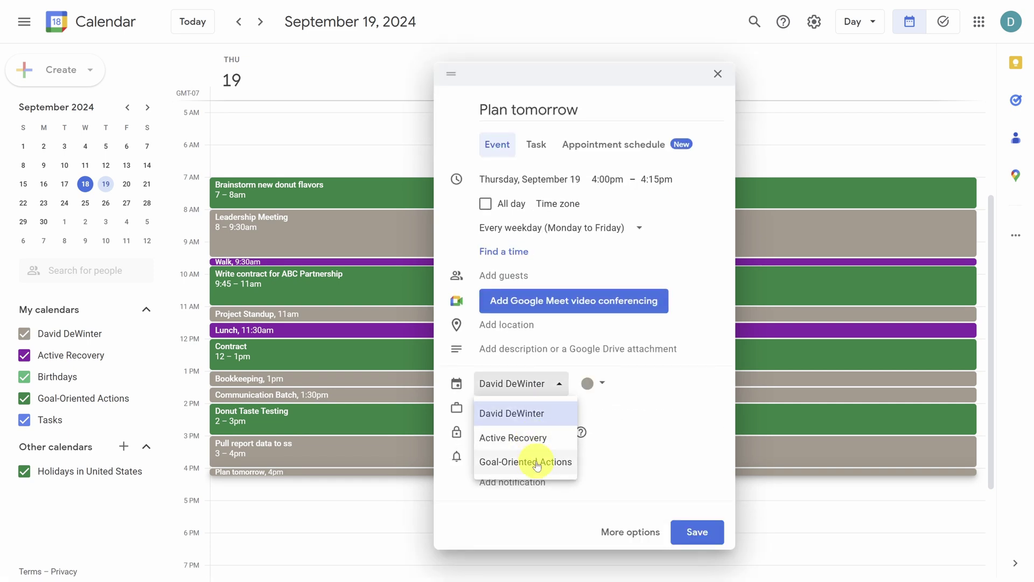
pyautogui.click(537, 464)
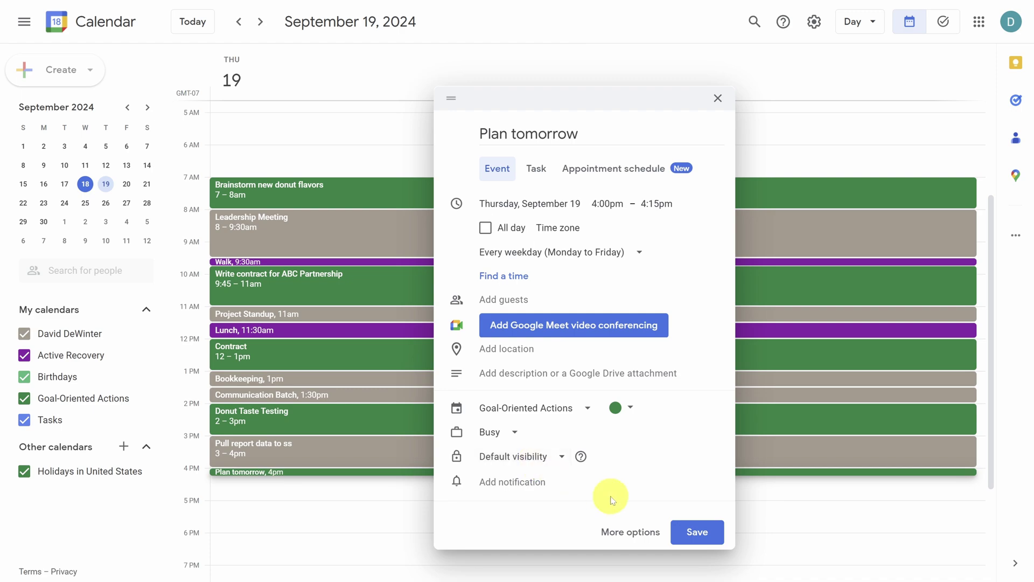